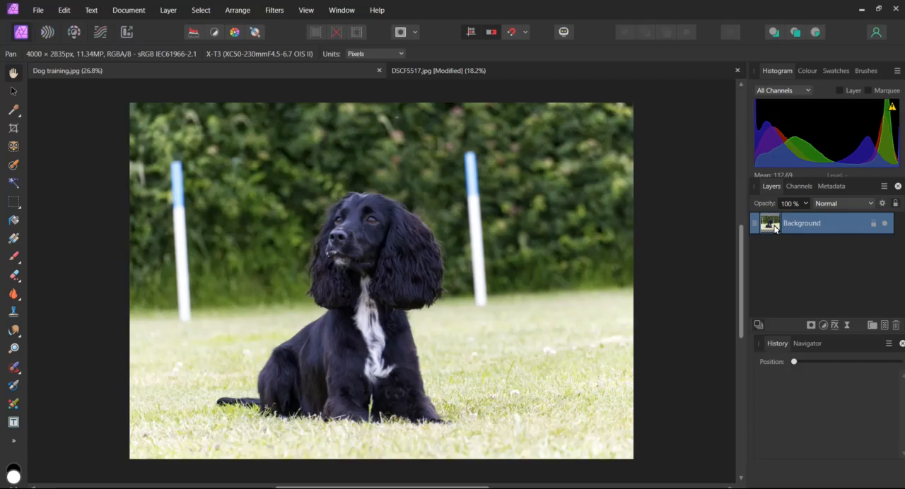
Duplicate the Background layer, rename the copy "Dog" and make it the active layer
right_click(774, 229)
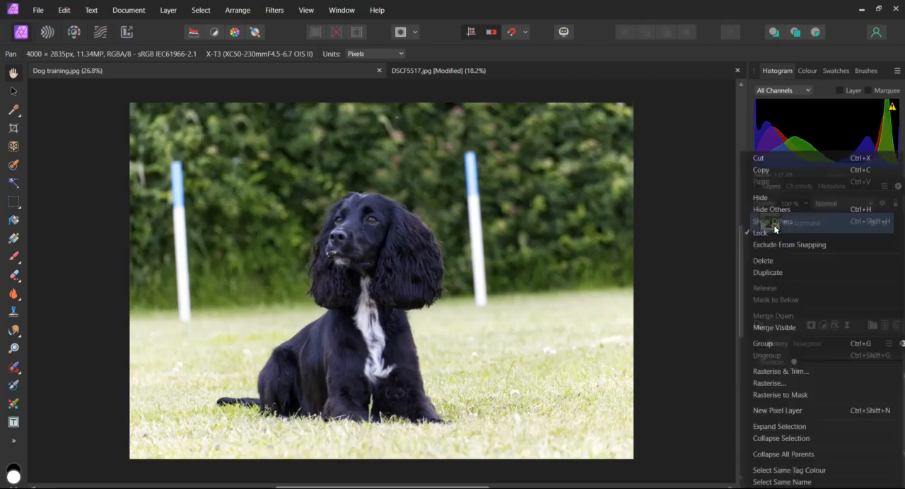
click(764, 273)
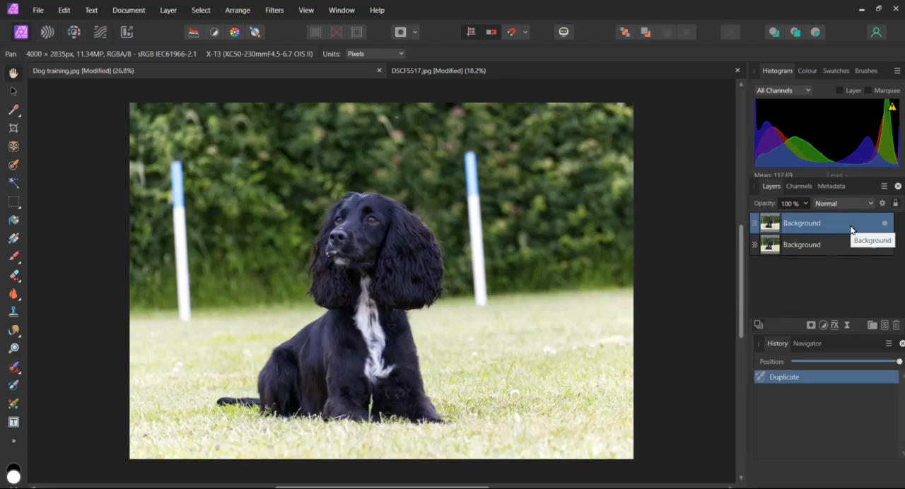
double_click(801, 223)
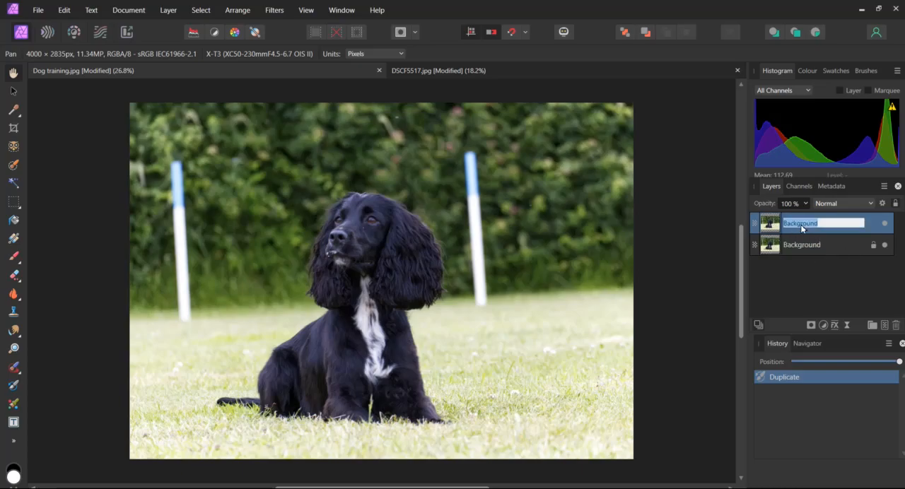
text(Dog)
click(770, 245)
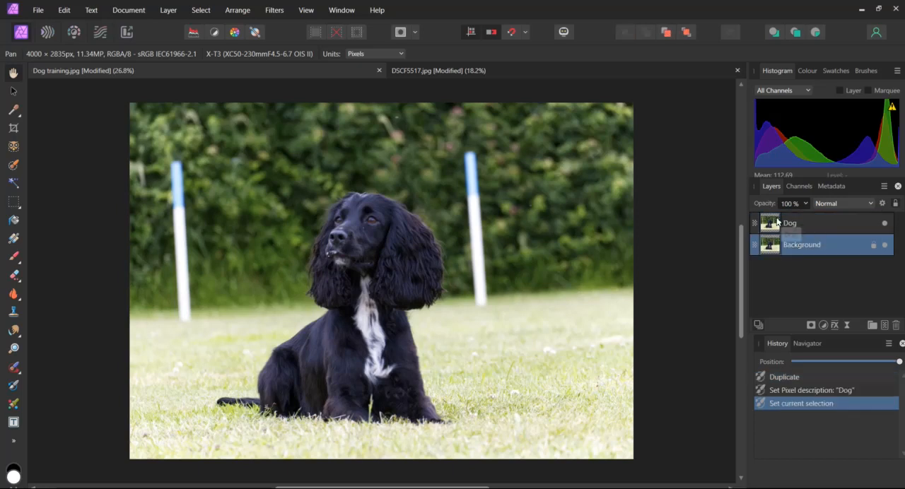
click(775, 224)
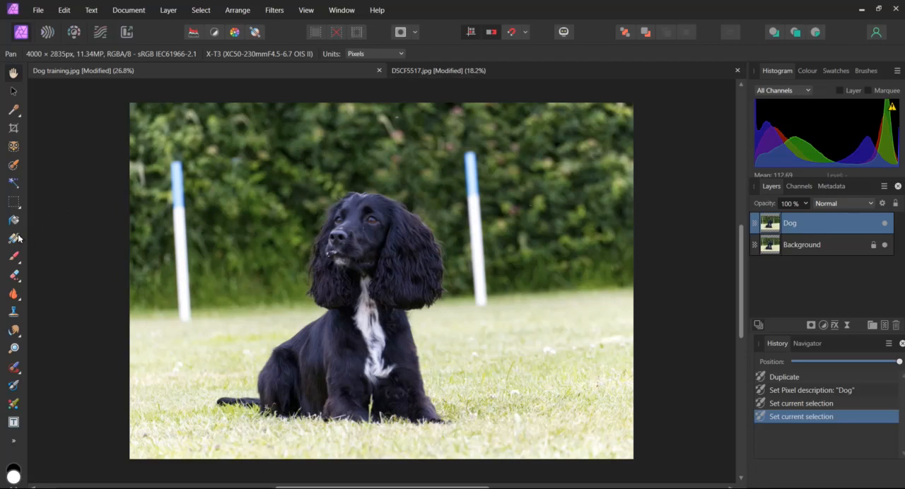
Straighten the photo along the grass line, crop its right side to about 3225 × 2645 px, and compare before and after
click(12, 131)
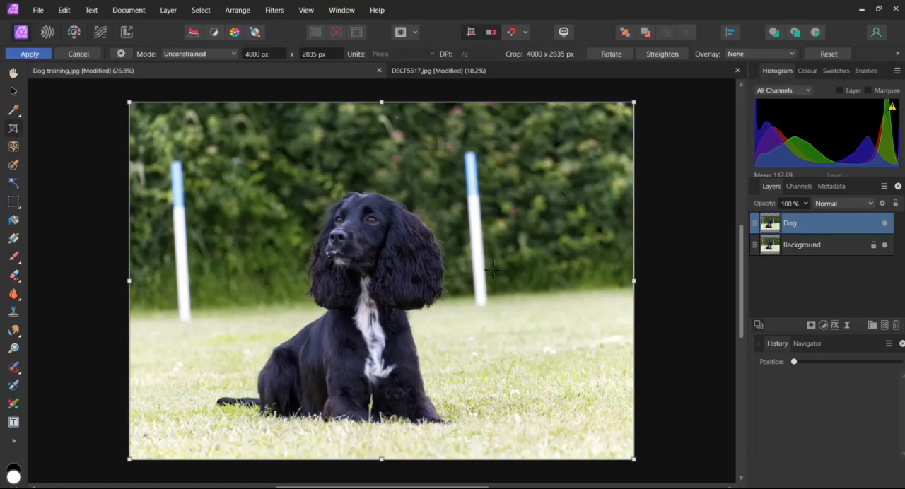
click(670, 56)
drag(632, 289, 135, 317)
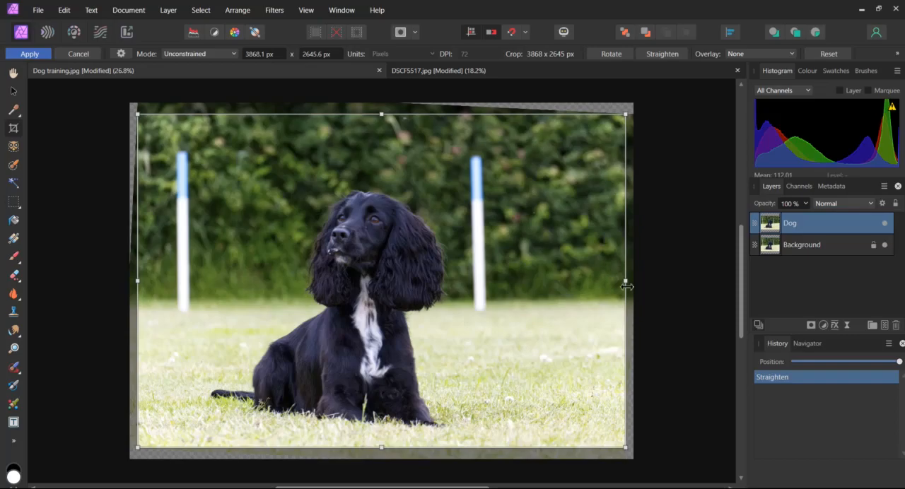
drag(626, 287, 546, 286)
key(Return)
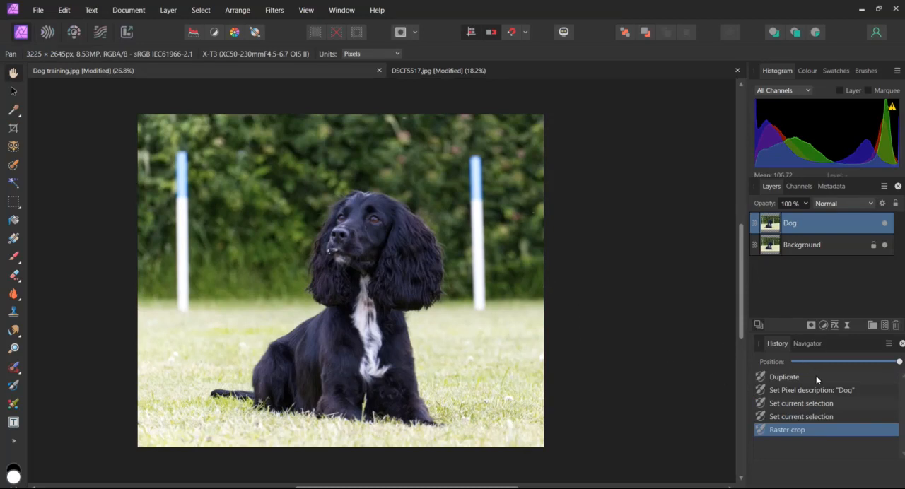
click(789, 416)
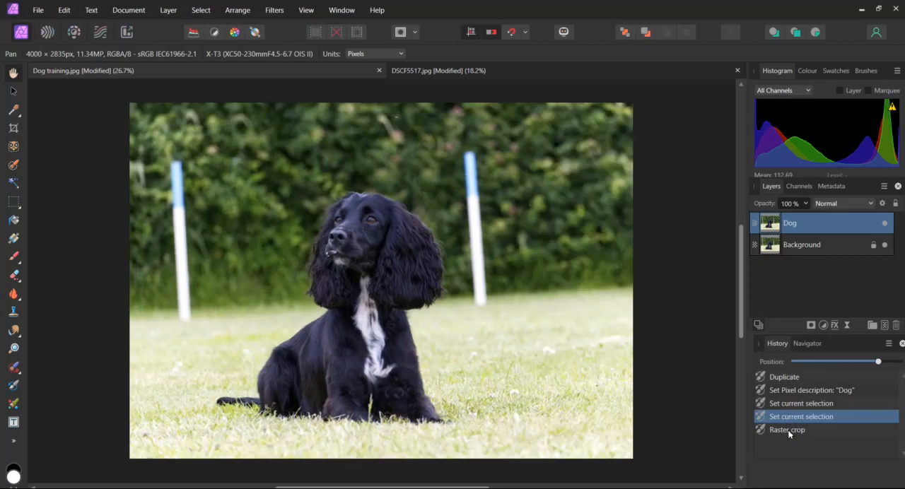
click(789, 430)
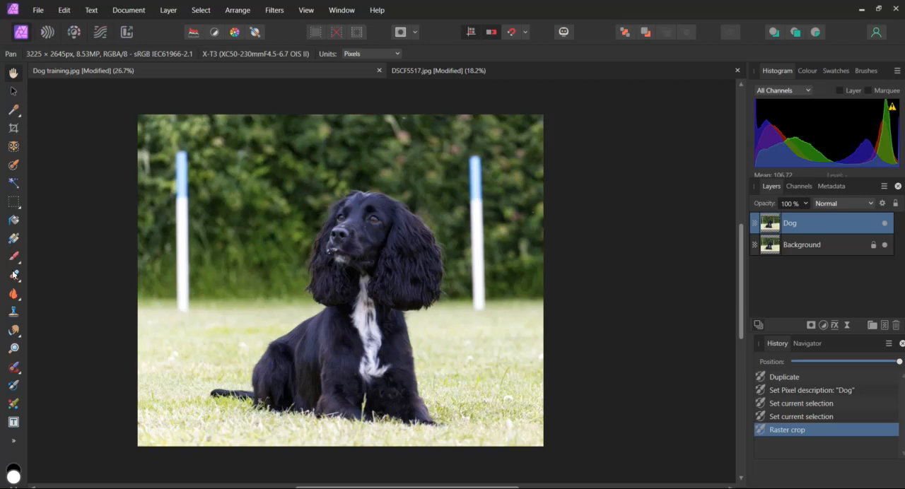
Paint out both blue-and-white poles behind the dog with the Inpainting Brush, widening the brush to about 243 px
click(15, 371)
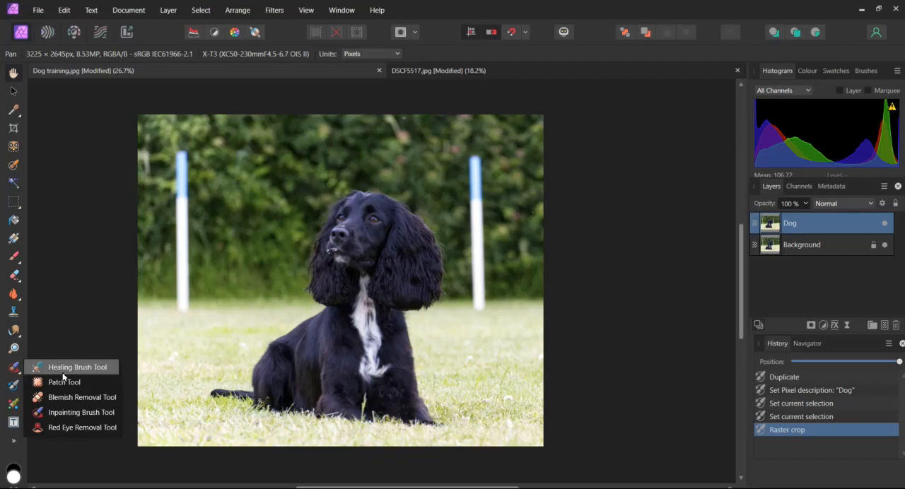
click(60, 413)
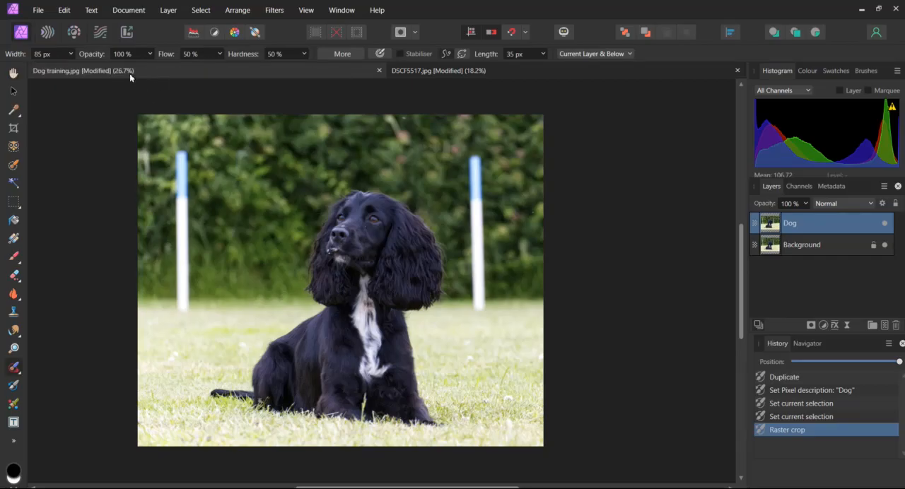
drag(182, 152, 184, 311)
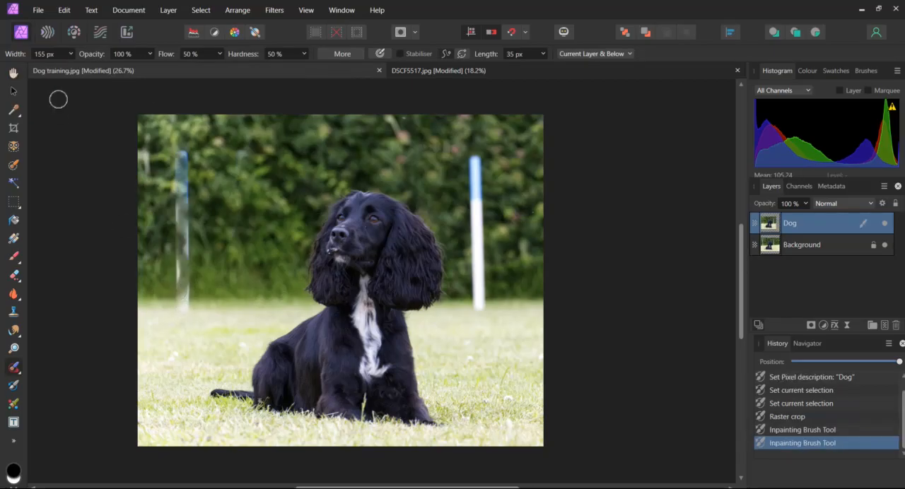
click(71, 54)
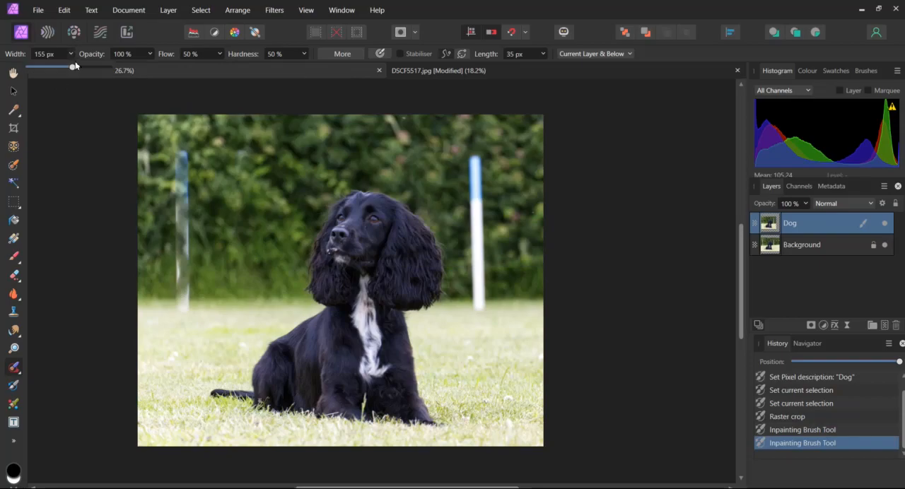
click(78, 67)
click(69, 130)
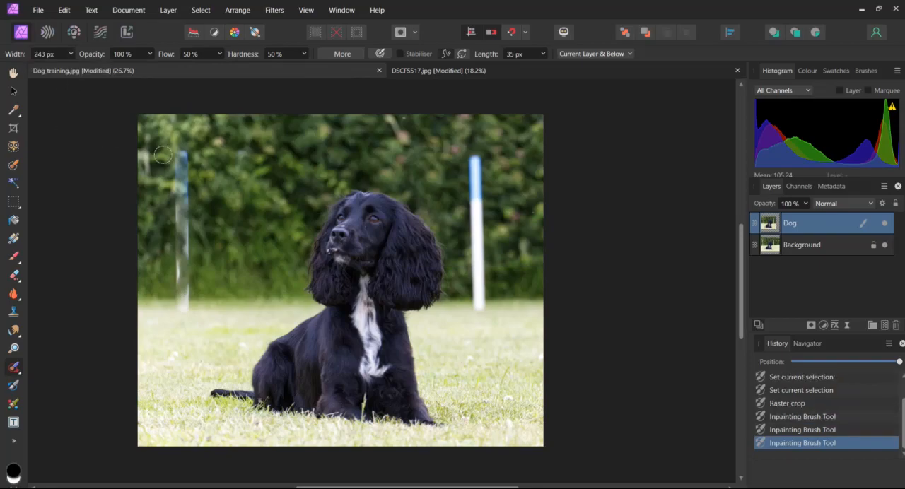
drag(176, 153, 182, 307)
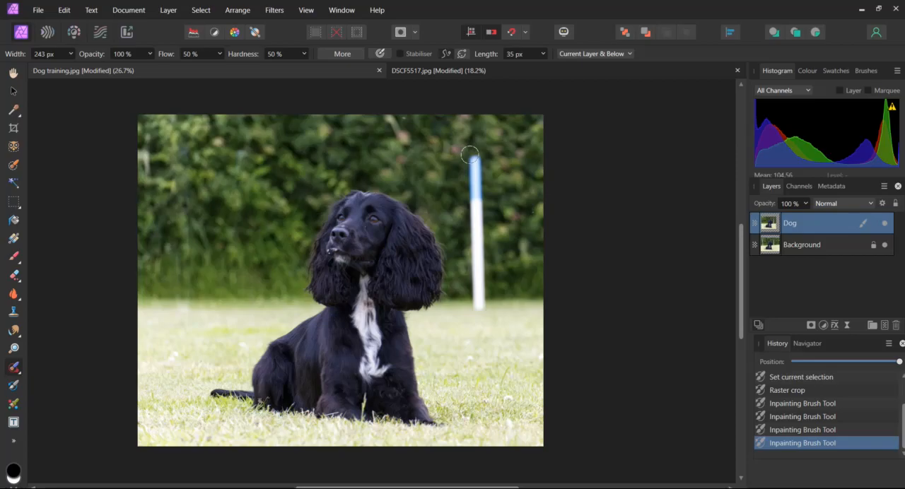
drag(470, 154, 476, 306)
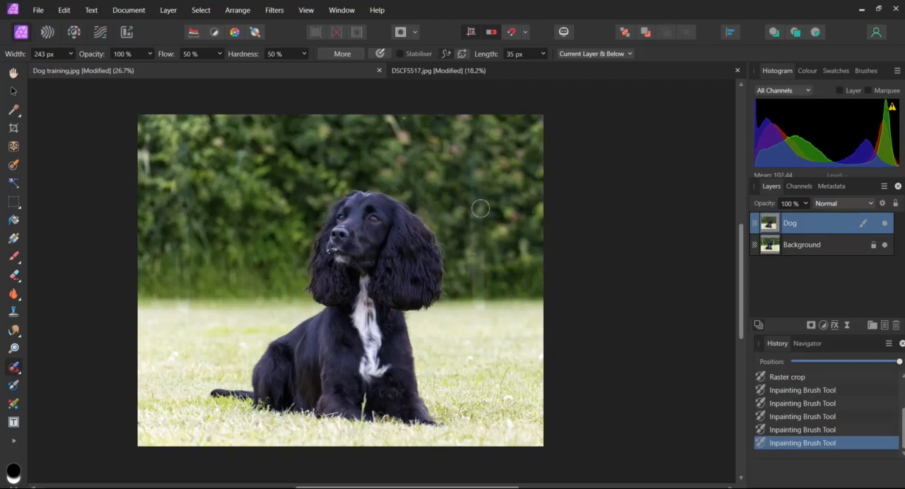
drag(480, 168, 479, 315)
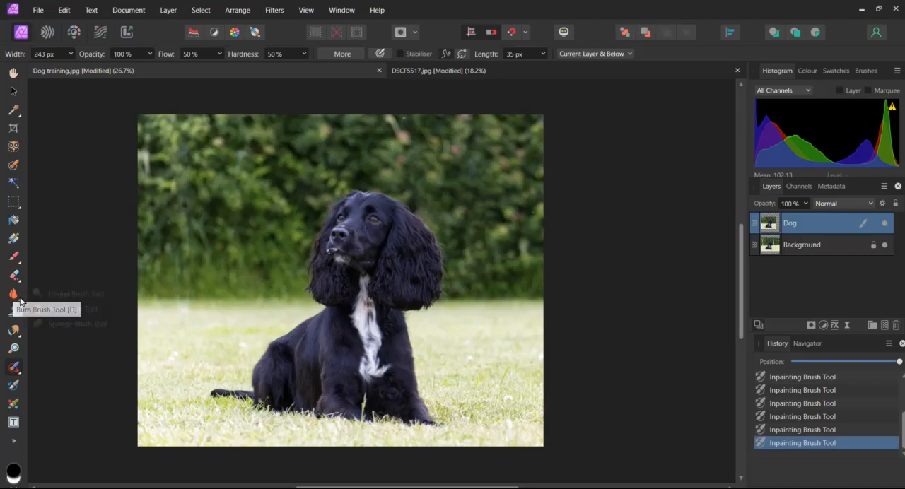
Lighten the dog's face and body with the Dodge Brush at Shadows tonal range and 16% opacity
click(15, 301)
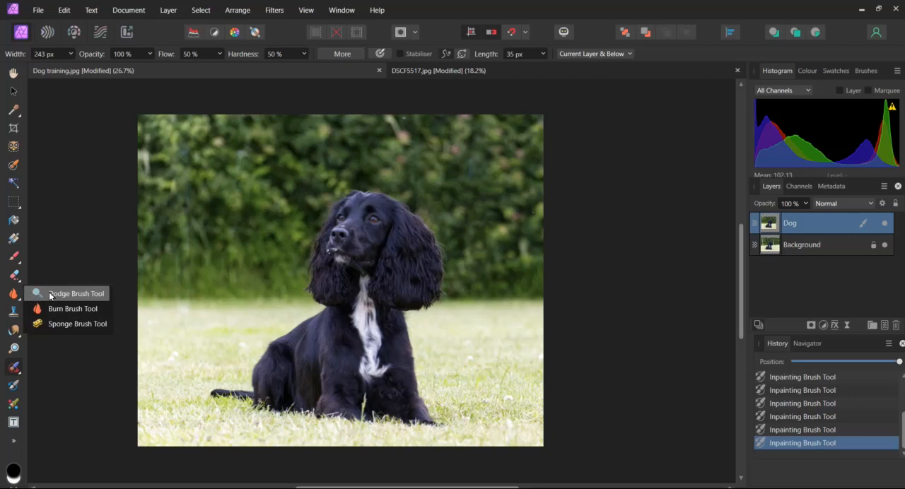
click(50, 296)
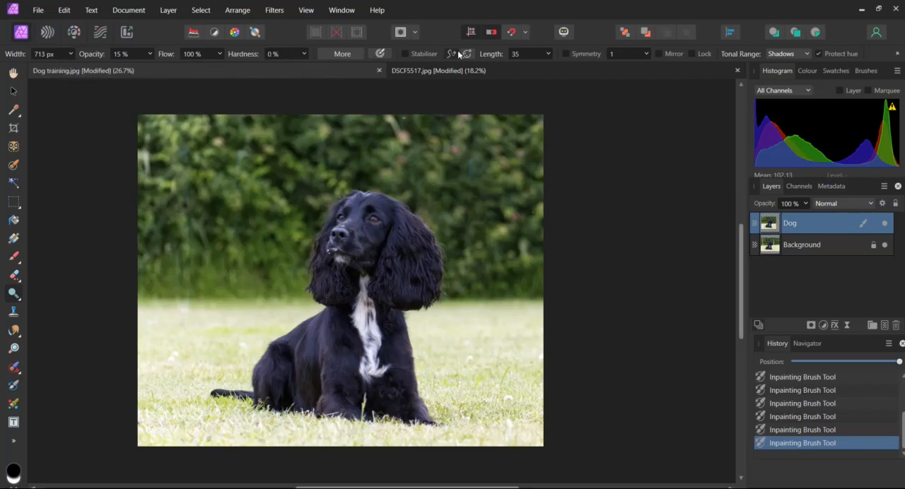
click(806, 55)
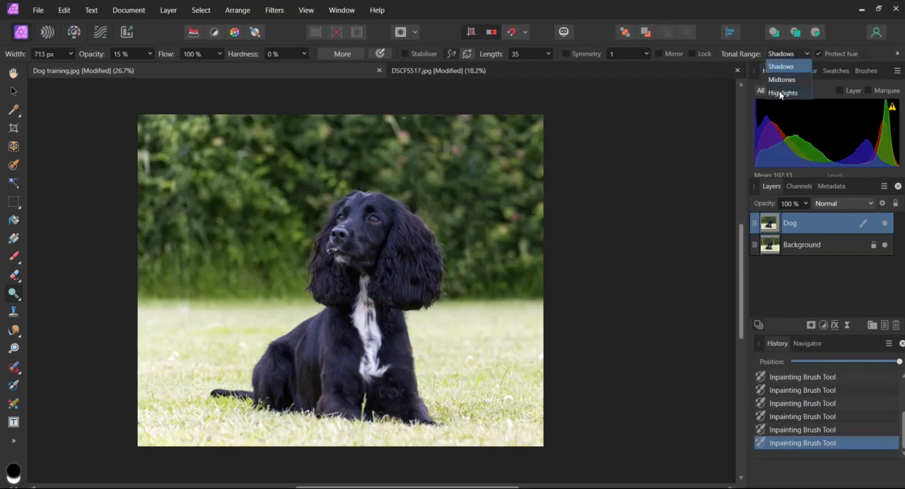
click(780, 67)
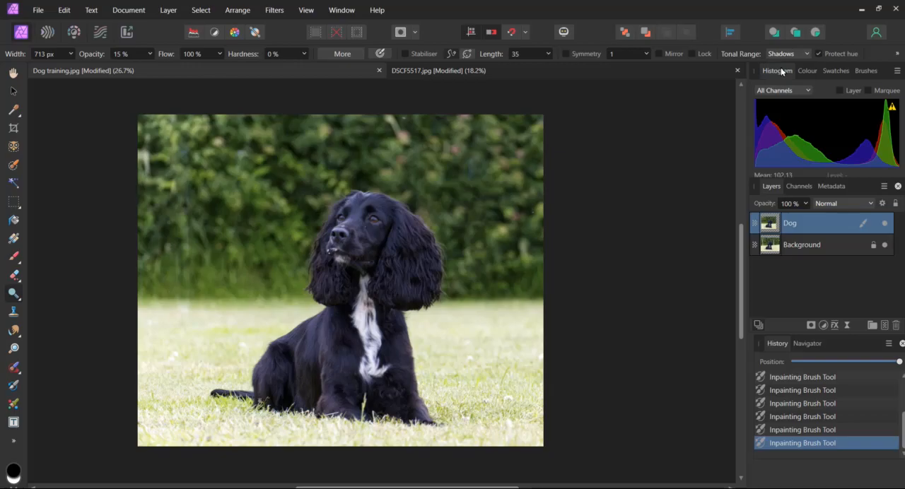
click(150, 55)
mouse_move(153, 69)
mouse_down()
mouse_move(229, 74)
mouse_move(153, 67)
mouse_up()
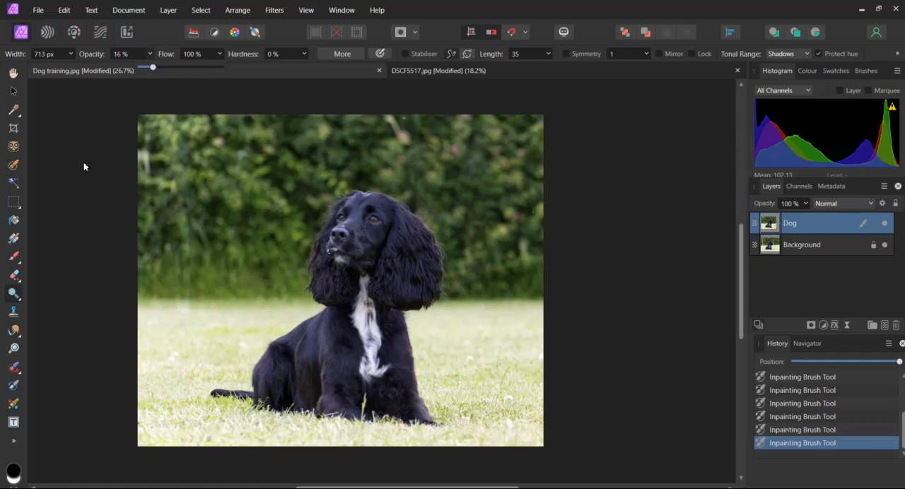
click(163, 84)
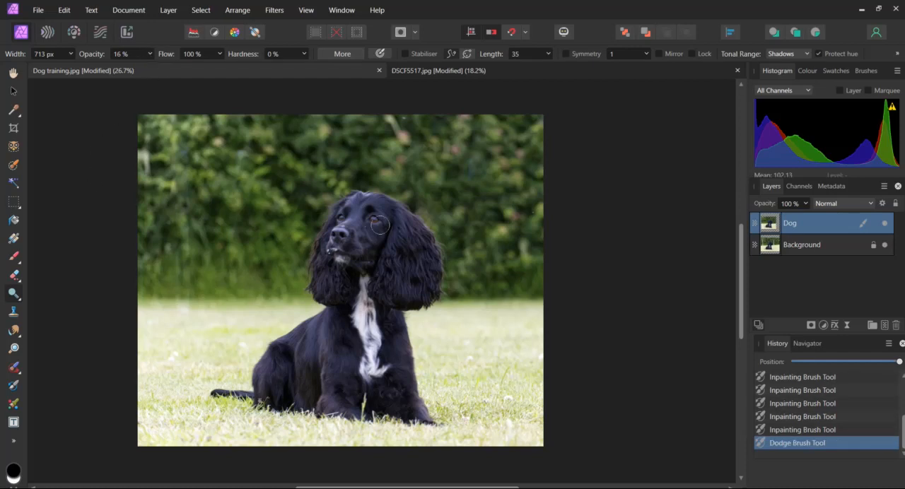
mouse_move(380, 225)
mouse_down()
mouse_move(385, 253)
mouse_move(404, 238)
mouse_move(386, 211)
mouse_move(358, 201)
mouse_move(322, 225)
mouse_move(318, 243)
mouse_move(339, 248)
mouse_move(329, 267)
mouse_move(350, 278)
mouse_move(381, 328)
mouse_move(400, 390)
mouse_move(380, 398)
mouse_move(334, 382)
mouse_up()
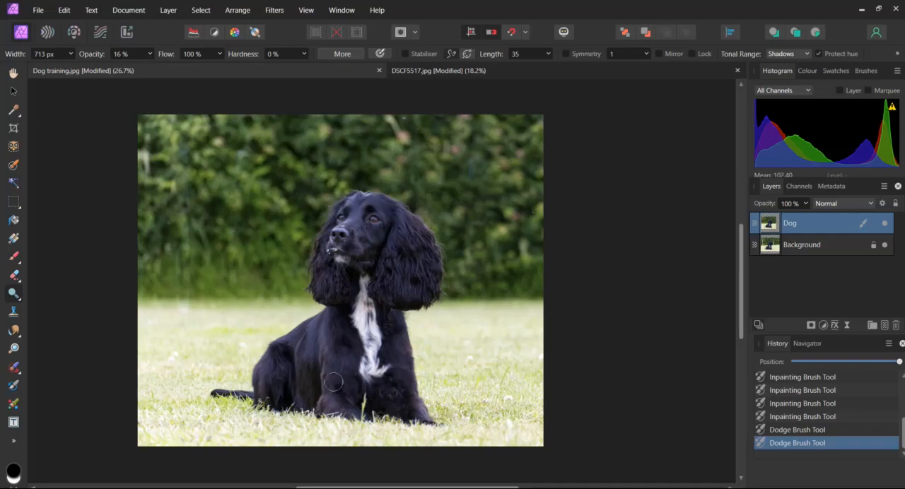
mouse_move(266, 362)
mouse_down()
mouse_move(222, 390)
mouse_move(297, 381)
mouse_move(399, 249)
mouse_up()
mouse_move(352, 368)
mouse_down()
mouse_move(400, 349)
mouse_move(351, 356)
mouse_move(283, 339)
mouse_move(328, 291)
mouse_move(317, 275)
mouse_move(345, 290)
mouse_up()
Dodge the dog's neck and chest area once more and compare the photo with and without the dodging
click(803, 417)
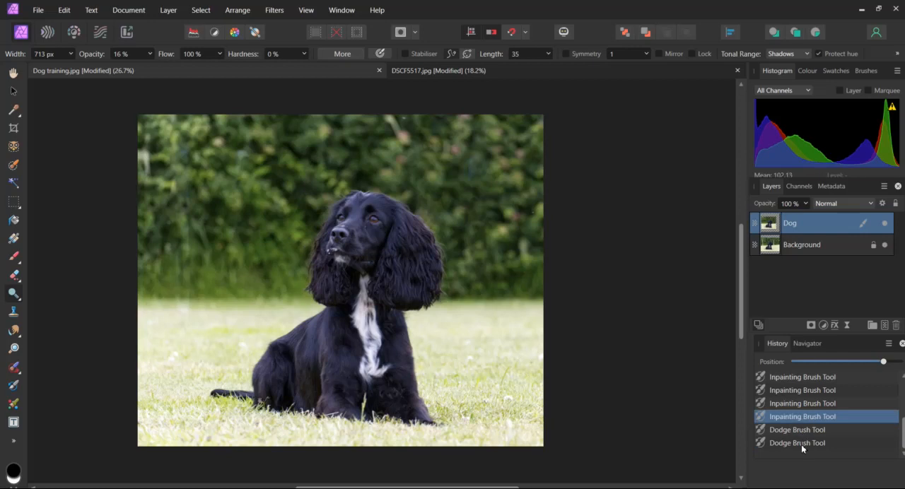
click(801, 443)
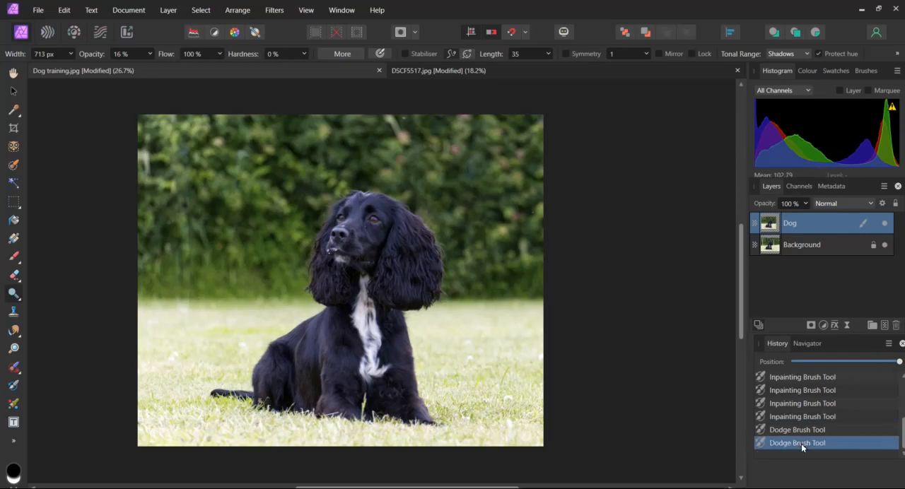
click(370, 299)
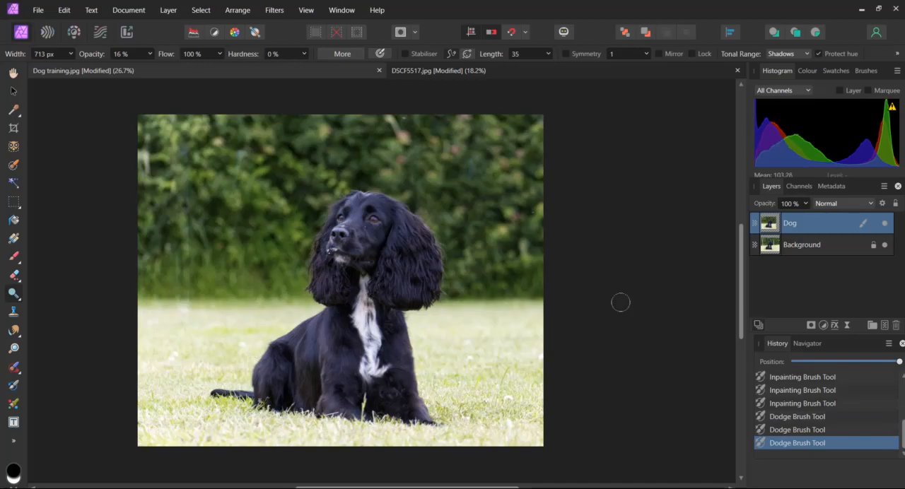
click(798, 403)
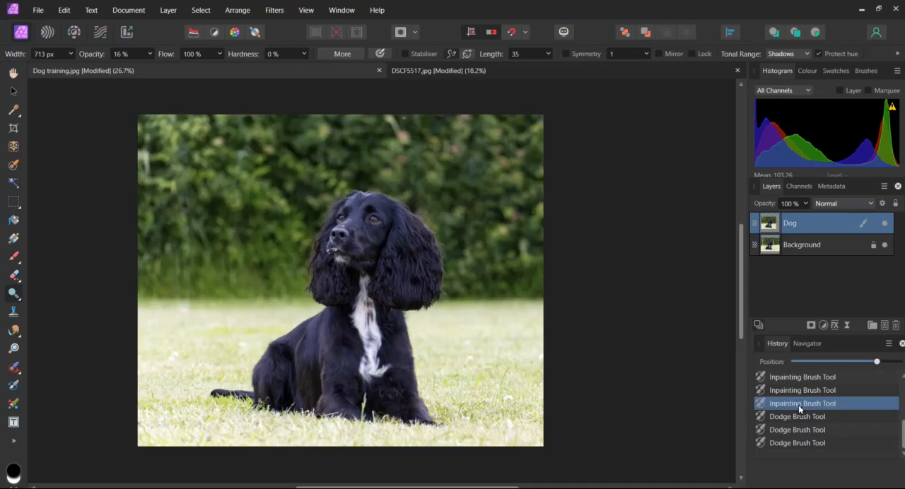
click(791, 443)
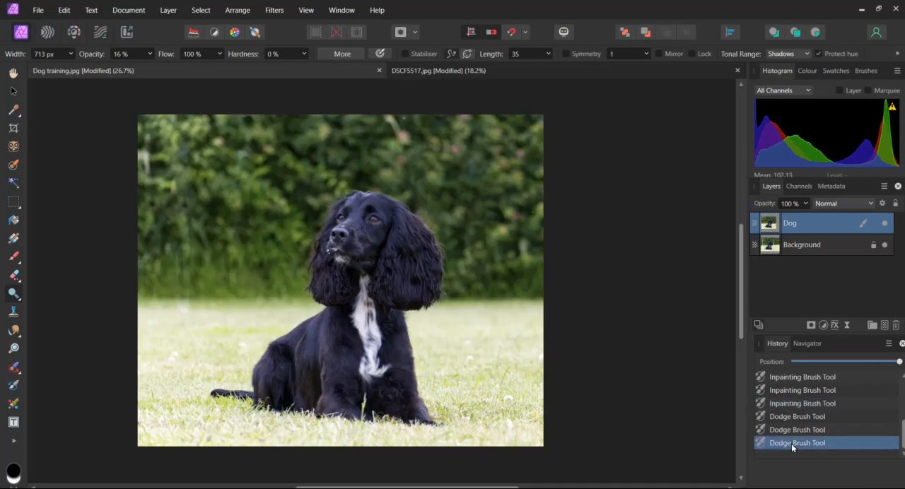
Raise the Dodge Brush opacity to 32%, brush over the dog's face again, and compare before and after dodging
click(149, 54)
click(164, 69)
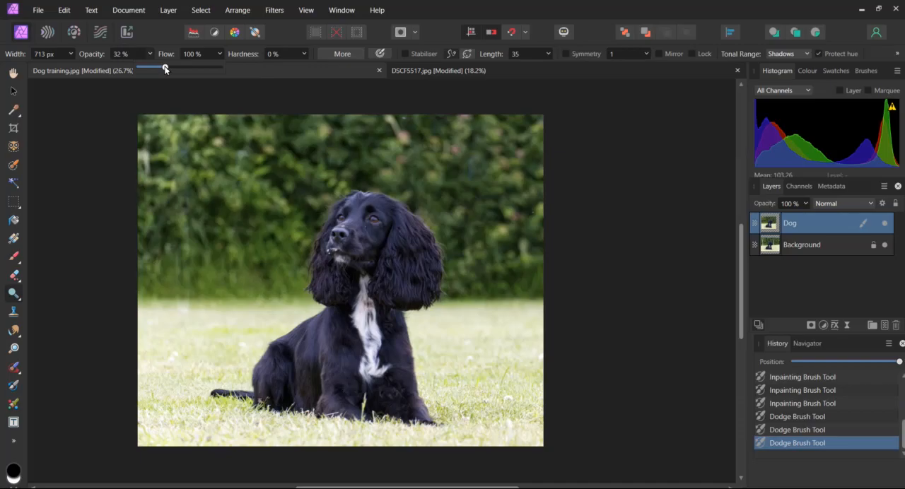
click(86, 135)
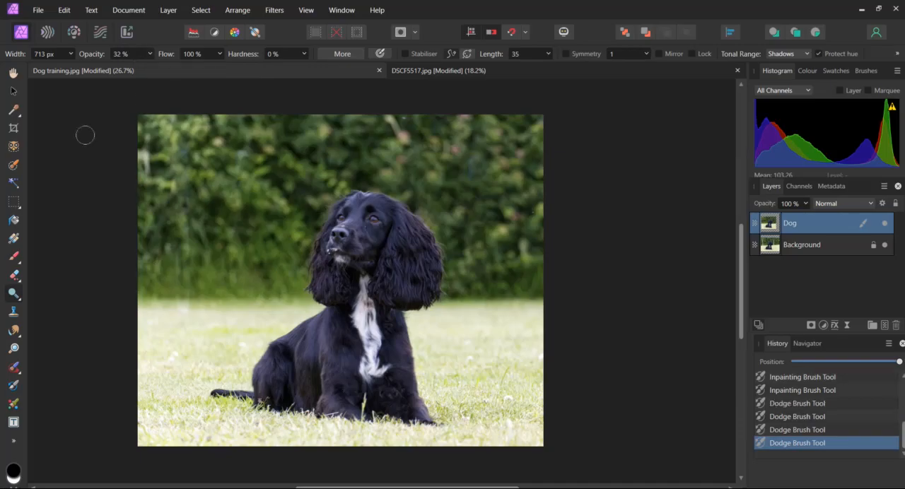
drag(371, 216, 394, 243)
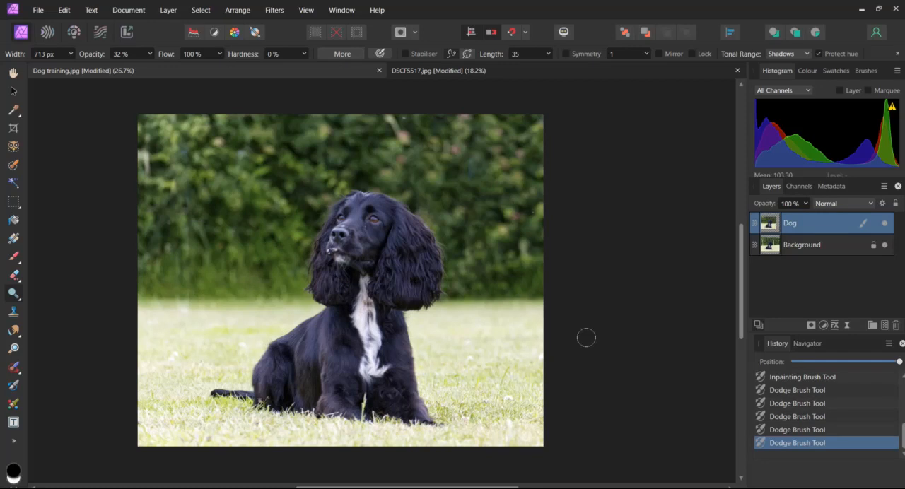
click(796, 379)
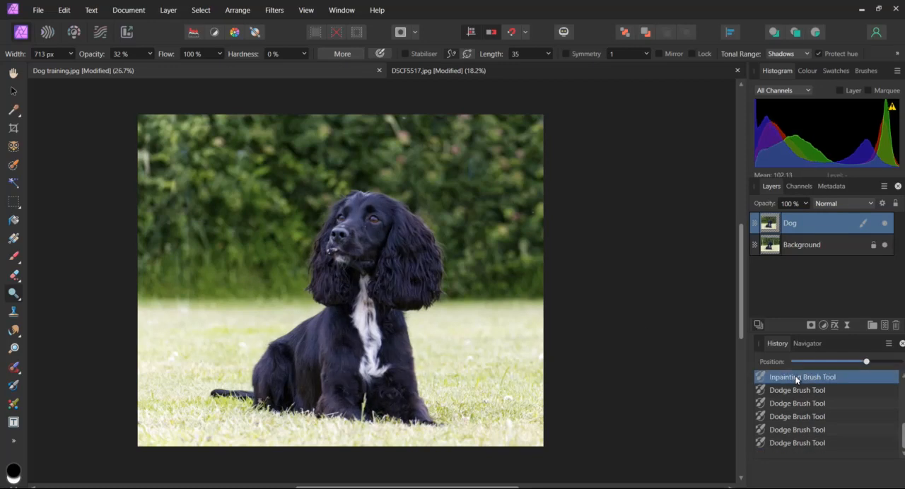
click(797, 443)
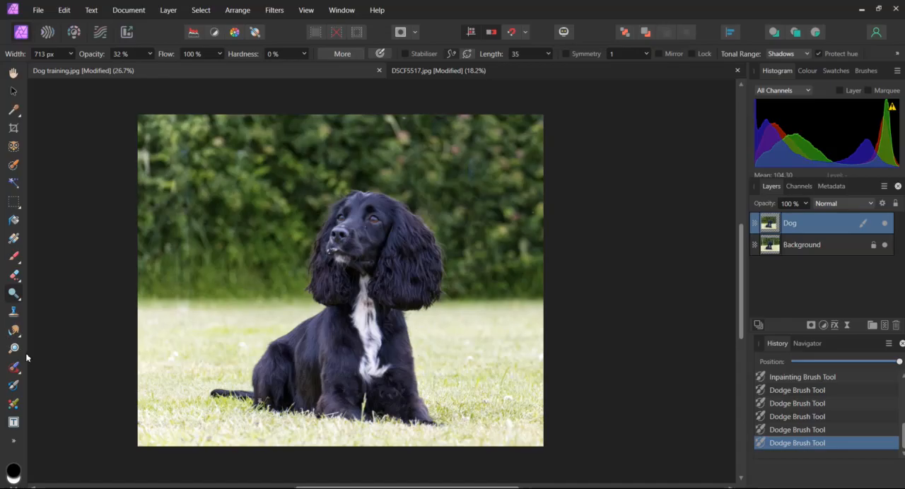
Darken the grass on both sides of the dog with the Burn Brush at Highlights tonal range and 16% opacity
click(18, 301)
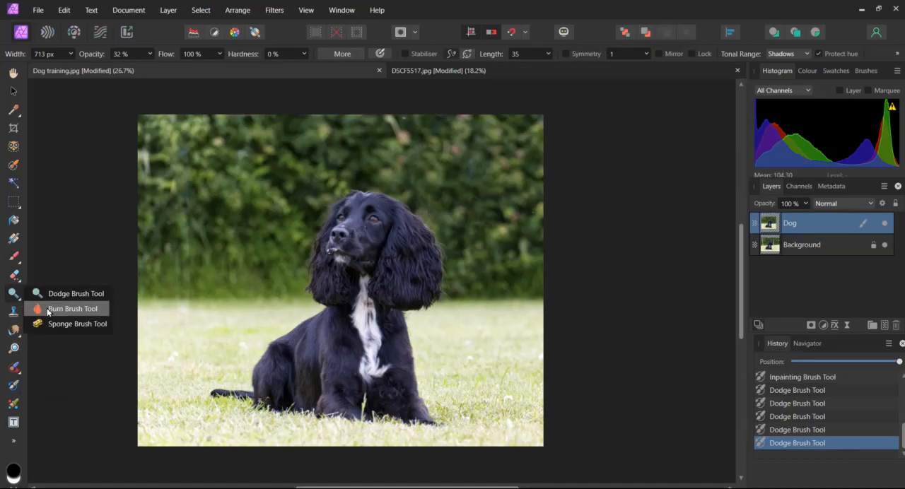
click(48, 310)
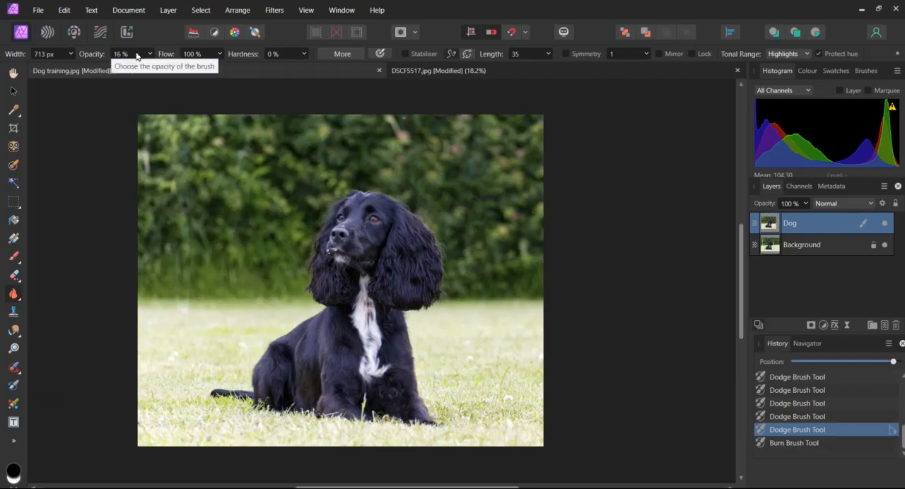
click(803, 54)
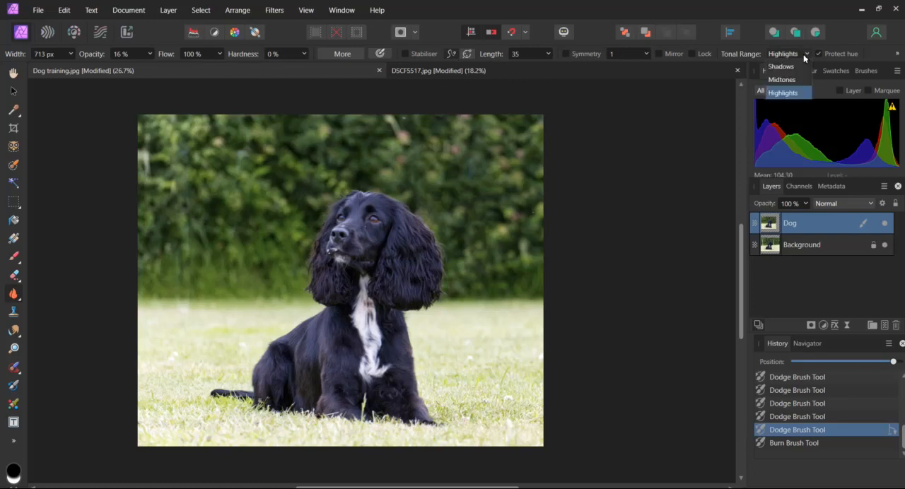
click(785, 93)
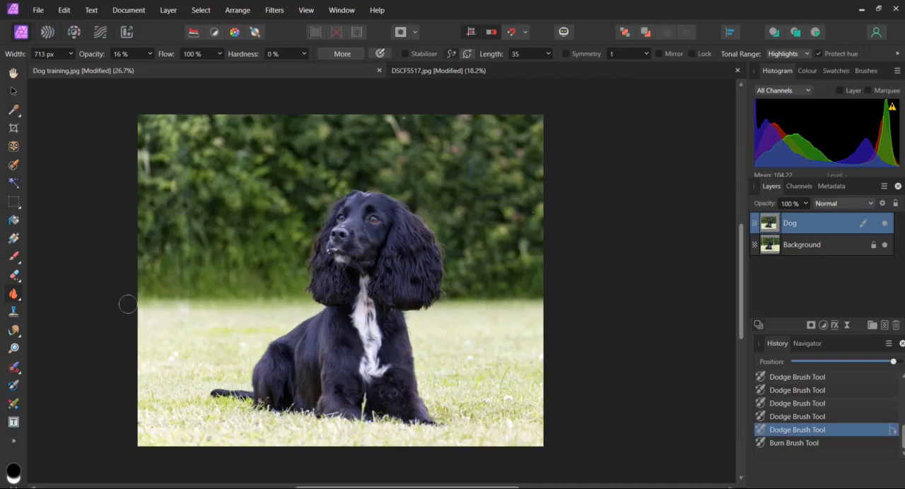
mouse_move(128, 304)
mouse_down()
mouse_move(199, 302)
mouse_move(301, 318)
mouse_move(283, 294)
mouse_up()
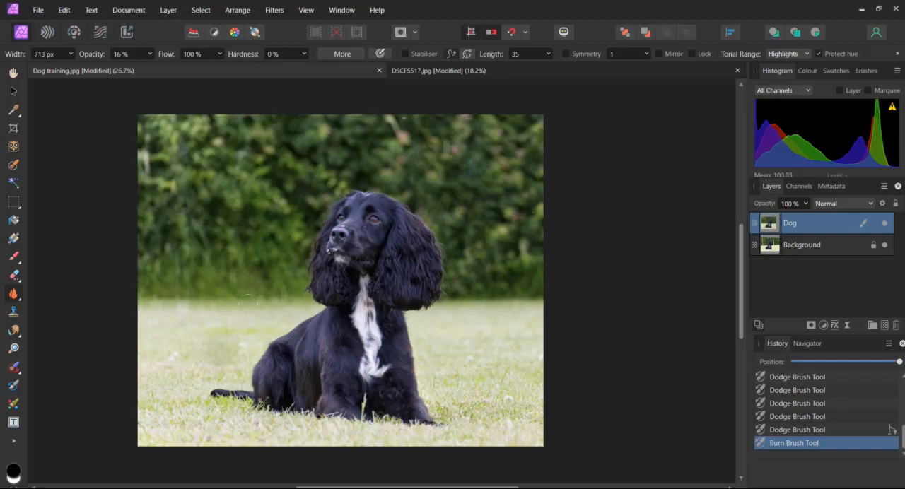
mouse_move(284, 300)
mouse_down()
mouse_move(136, 304)
mouse_move(145, 328)
mouse_up()
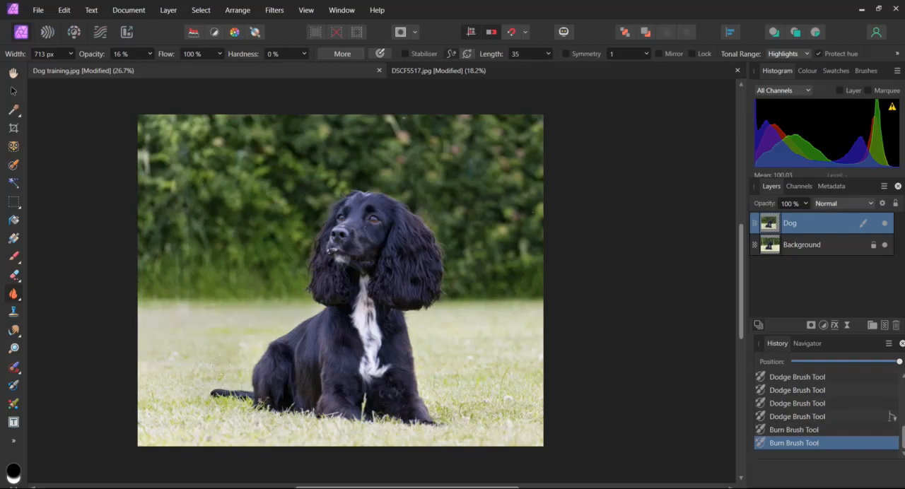
mouse_move(132, 388)
mouse_down()
mouse_move(463, 369)
mouse_move(418, 344)
mouse_move(410, 301)
mouse_move(441, 295)
mouse_move(531, 311)
mouse_move(480, 337)
mouse_up()
drag(528, 393, 539, 313)
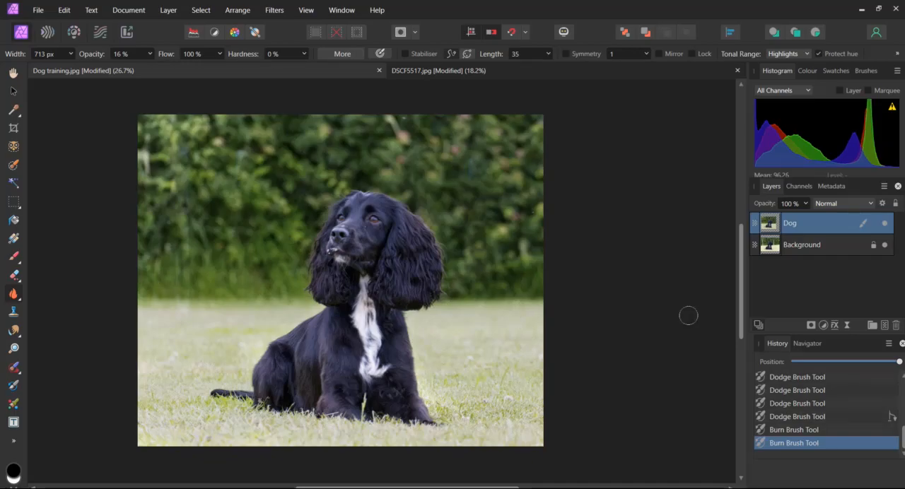
Compare the burned photo with its states before burning and before dodging, ending on the latest burned state
click(793, 417)
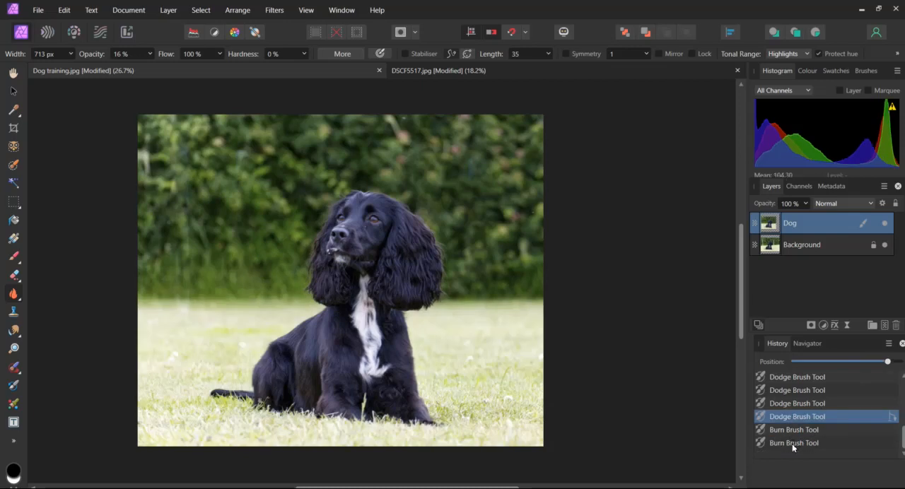
click(792, 444)
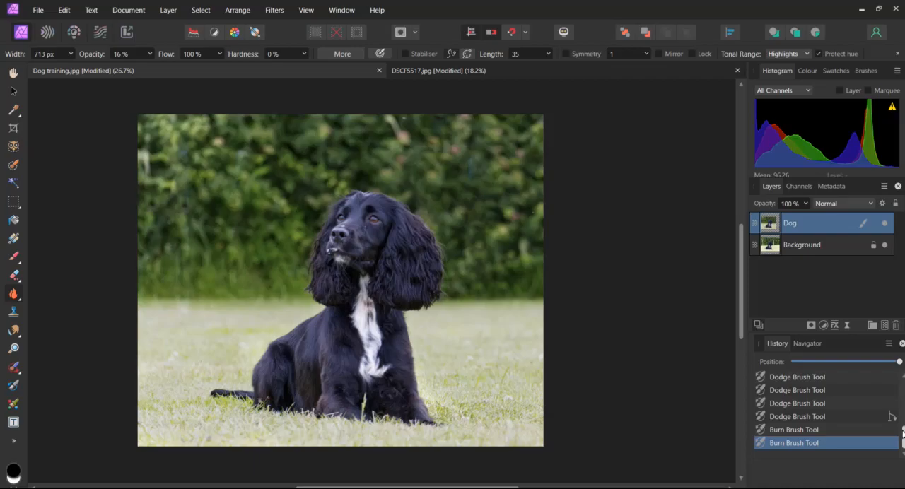
drag(903, 436, 903, 425)
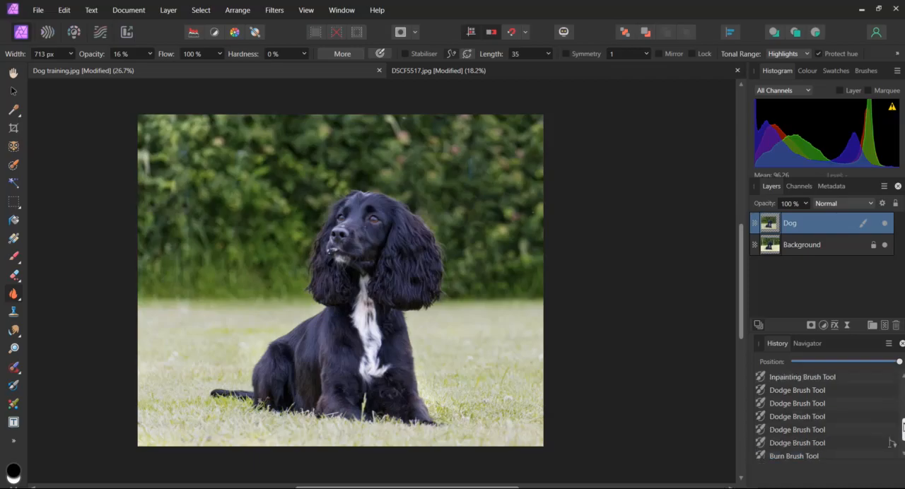
click(807, 378)
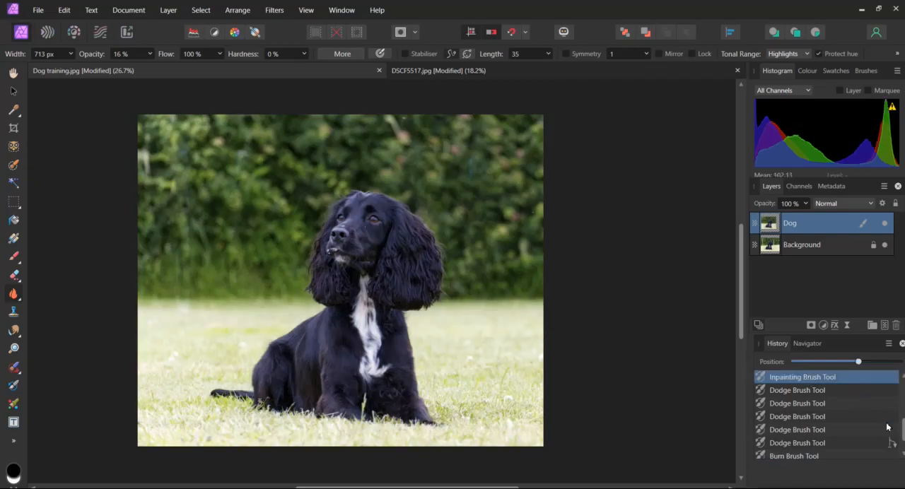
scroll(903, 433, down, 1)
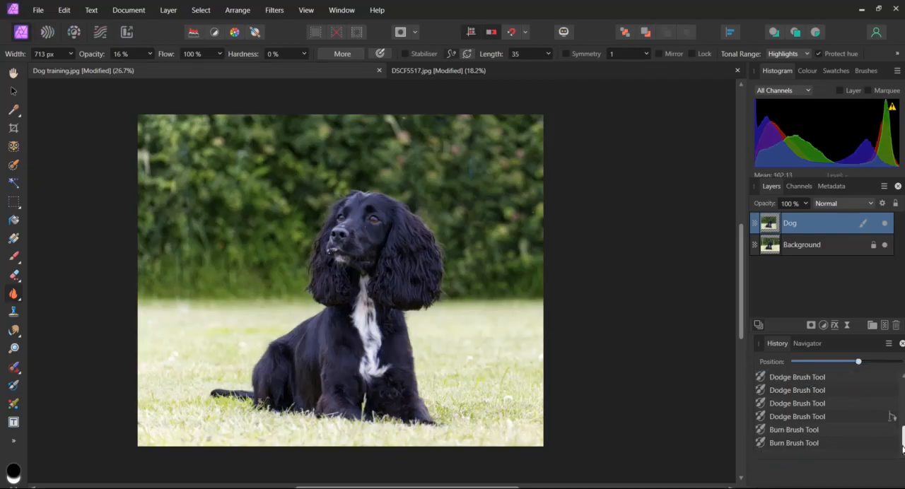
click(806, 443)
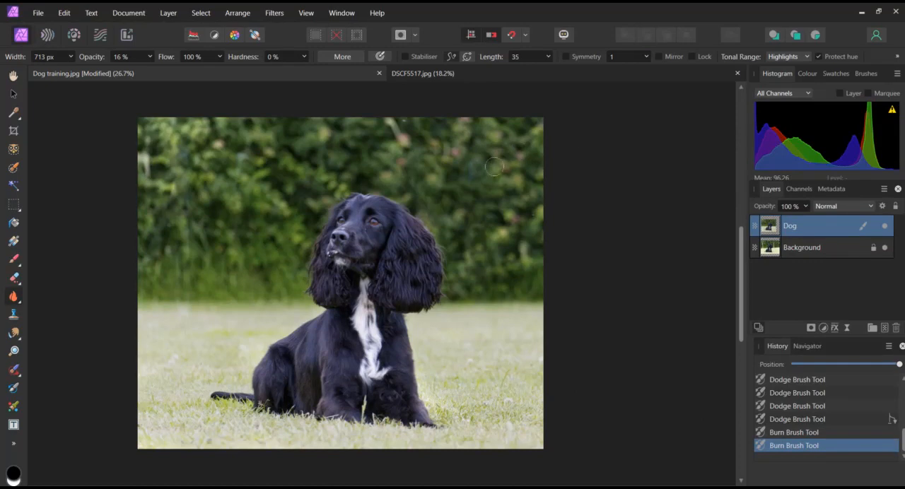
Switch to the DSCF5517.jpg photo, duplicate its Background layer, and rename the selected copy Lighthouse
click(561, 76)
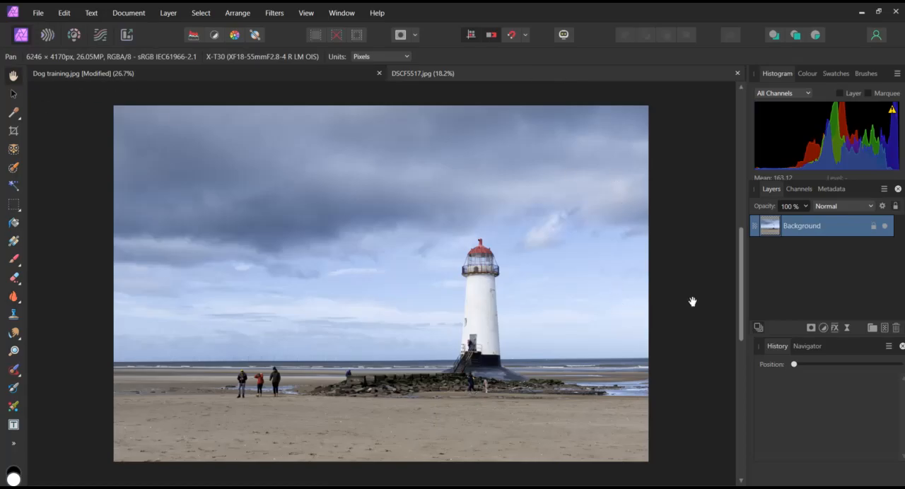
right_click(776, 232)
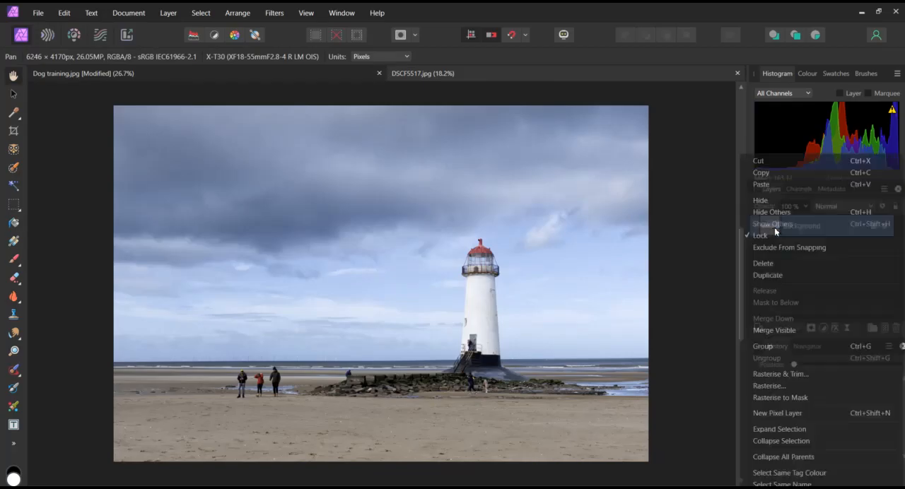
click(767, 275)
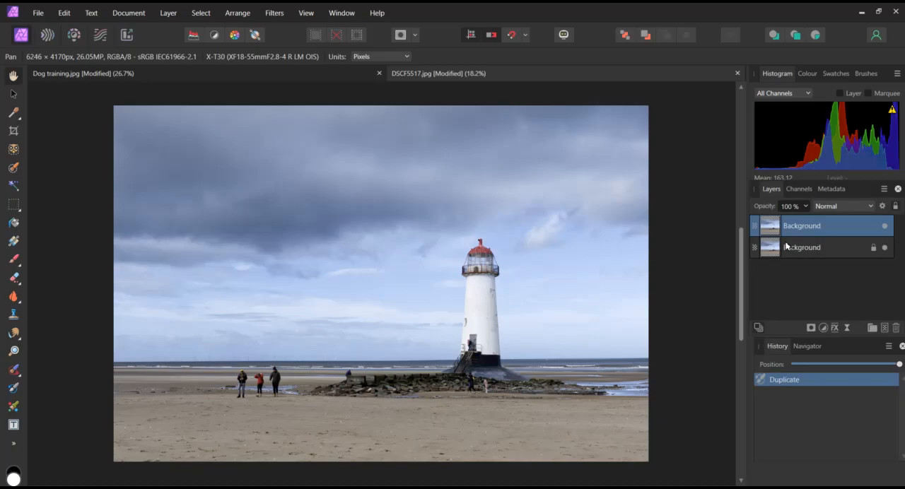
double_click(801, 226)
text(Lighthouse)
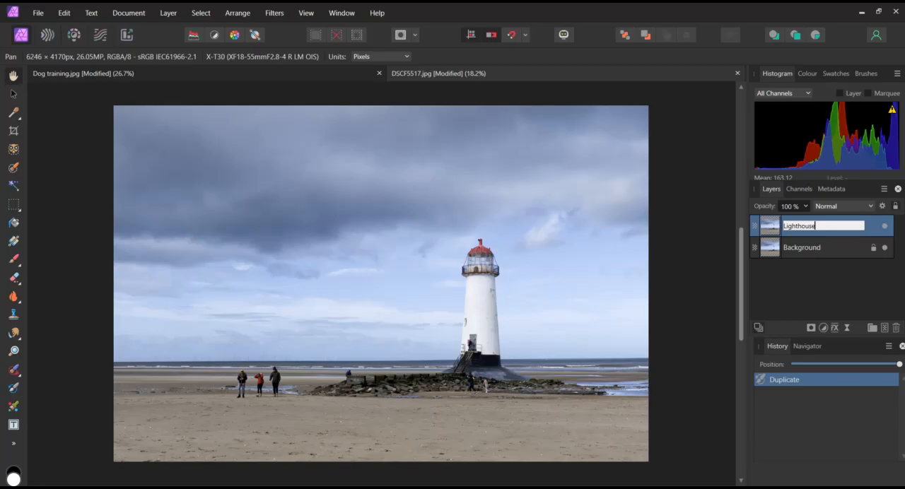
click(803, 244)
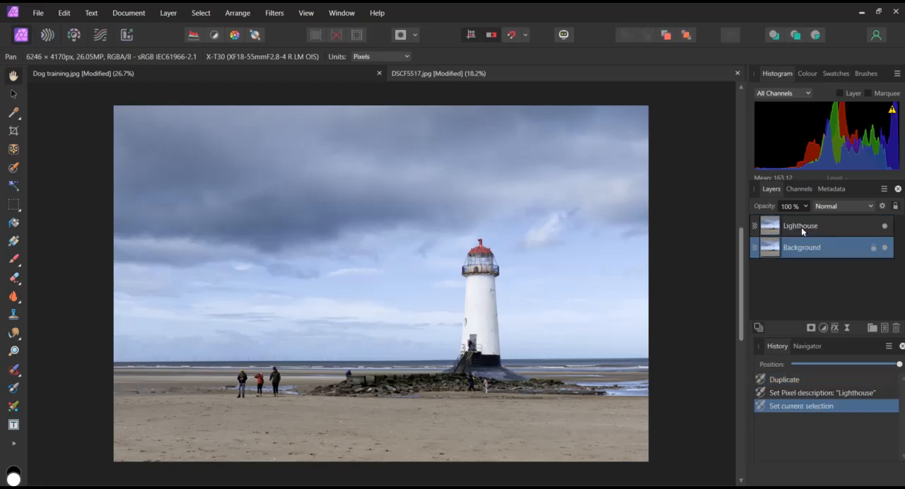
click(788, 228)
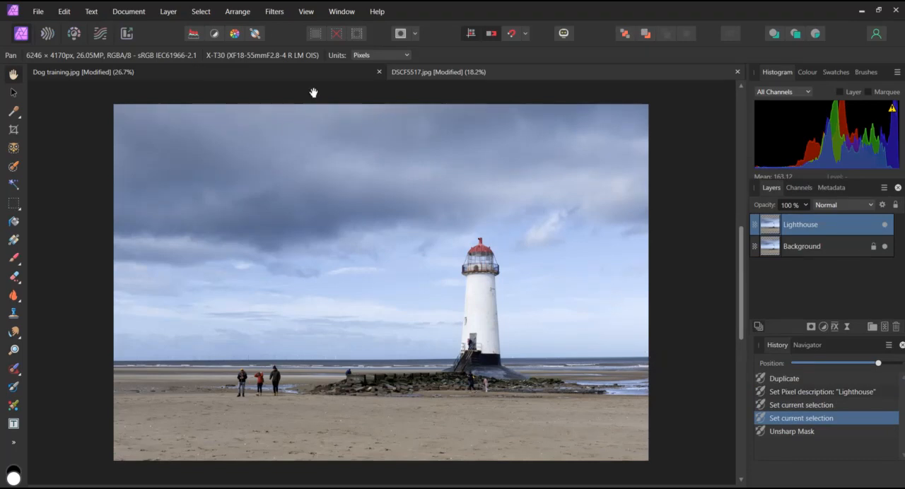
Apply the destructive Unsharp Mask filter to the Lighthouse layer with a factor of 4 and a high radius
click(273, 12)
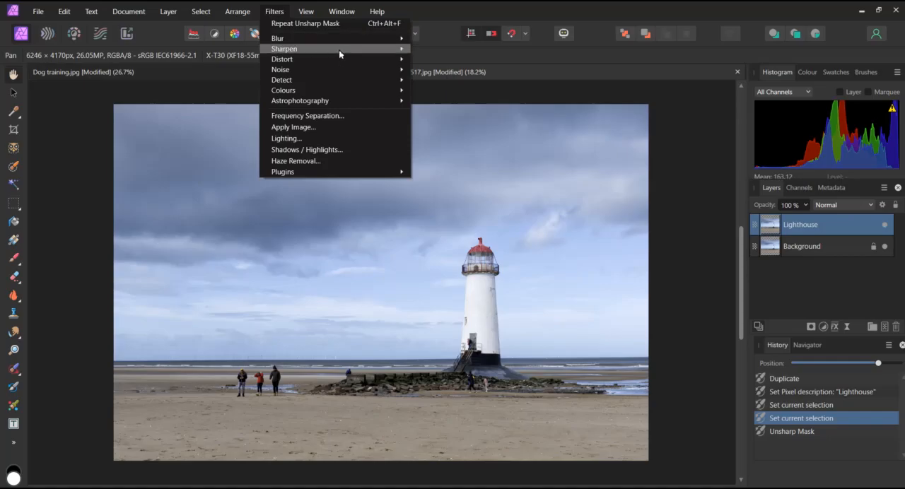
mouse_move(339, 51)
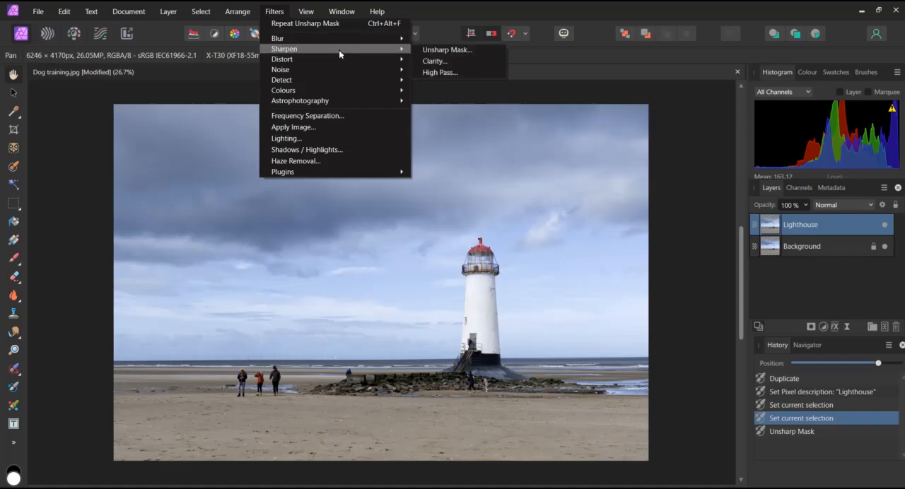
click(437, 51)
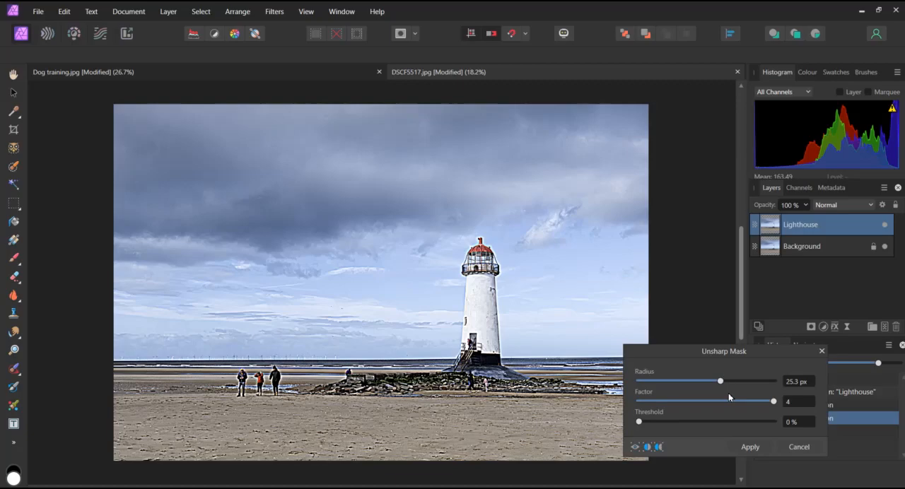
mouse_move(718, 382)
mouse_down()
mouse_move(653, 383)
mouse_move(733, 387)
mouse_up()
click(752, 449)
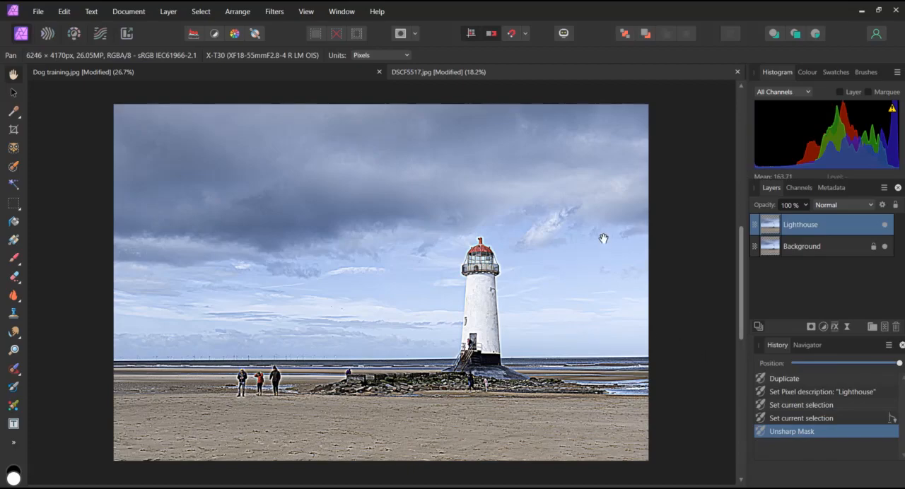
Add an Exposure adjustment to the Lighthouse layer and lower the exposure to about -0.788
click(824, 328)
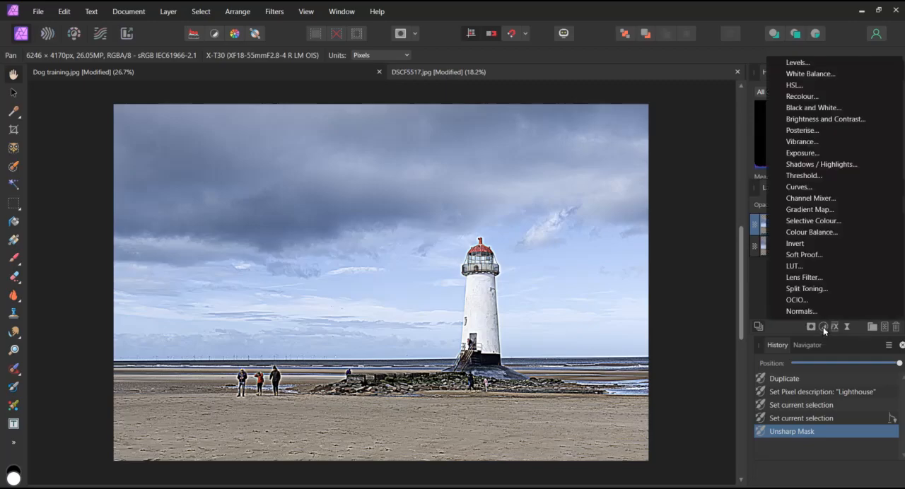
click(803, 153)
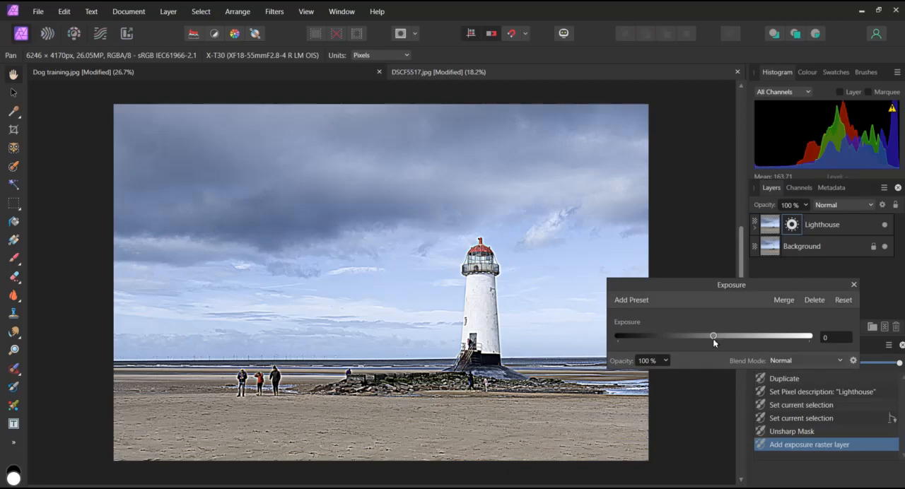
mouse_move(714, 342)
mouse_down()
mouse_move(803, 339)
mouse_move(690, 340)
mouse_move(711, 339)
mouse_up()
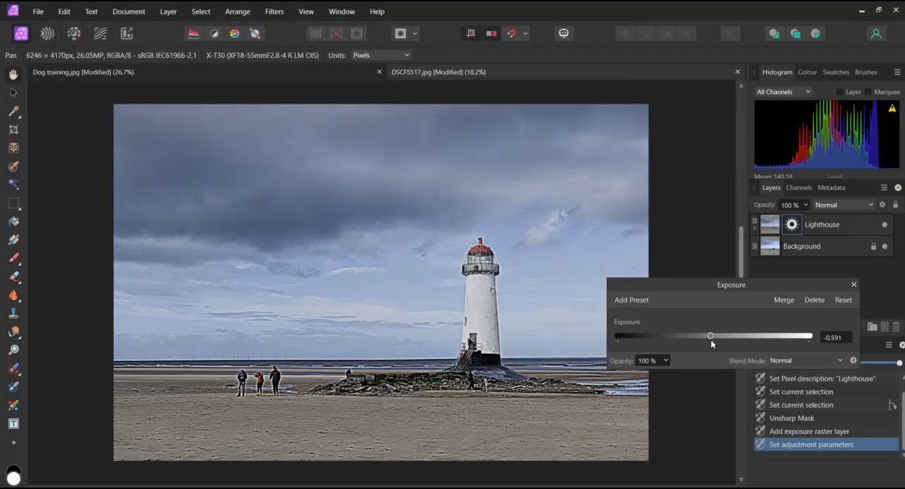
drag(711, 339, 710, 339)
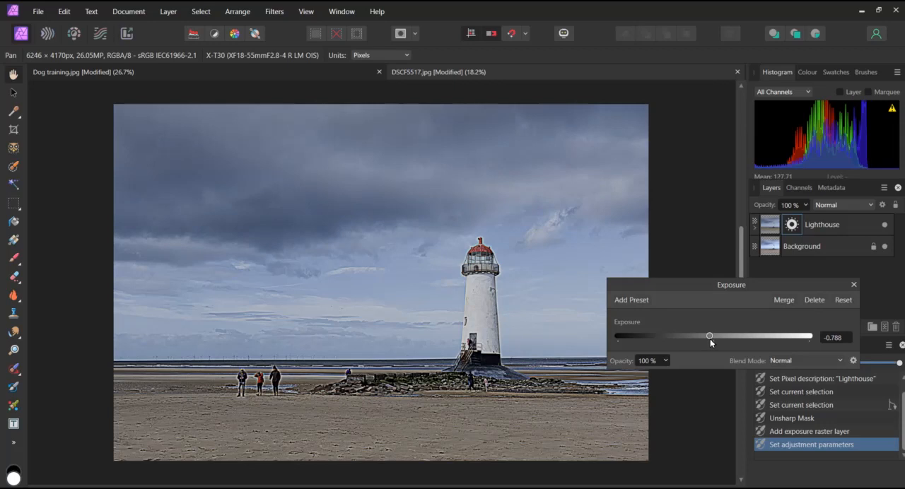
click(853, 286)
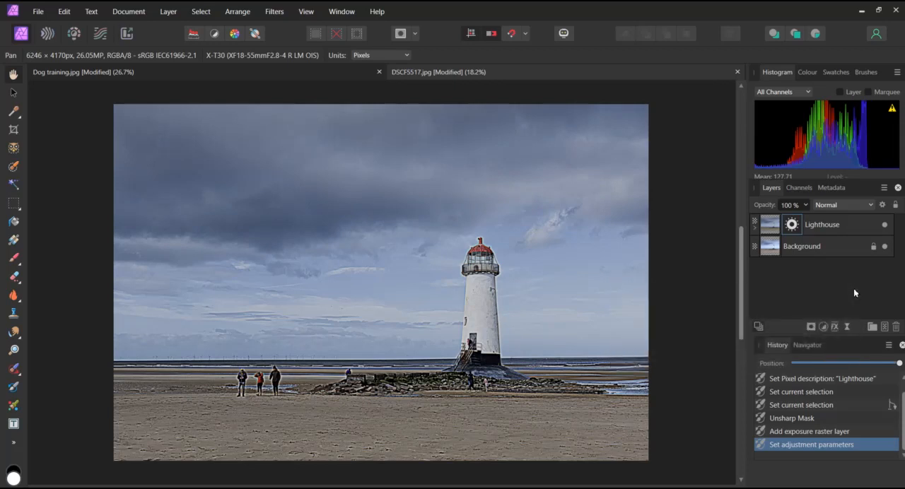
Expand the Lighthouse layer and compare the photo with the Exposure adjustment hidden and shown
click(755, 230)
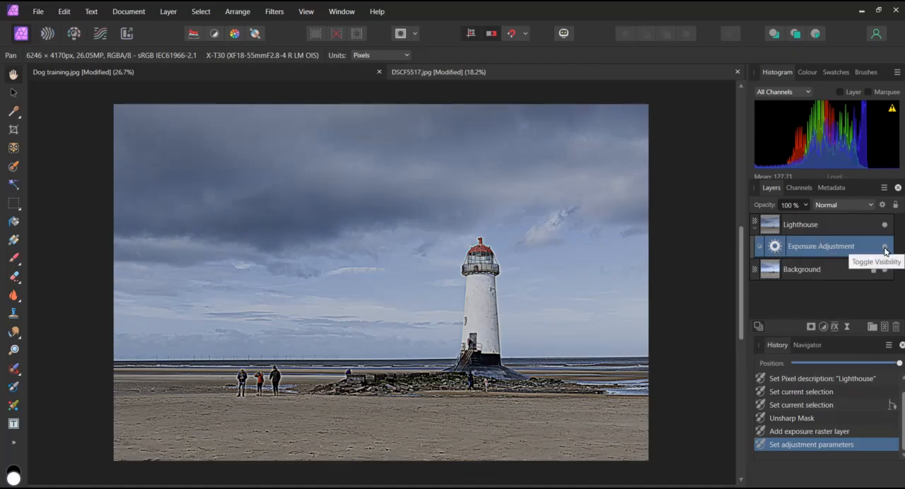
click(884, 247)
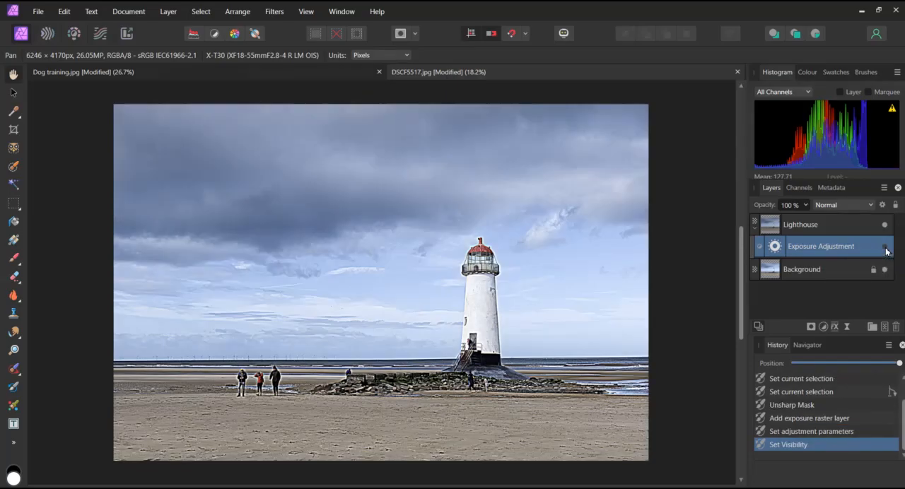
click(885, 249)
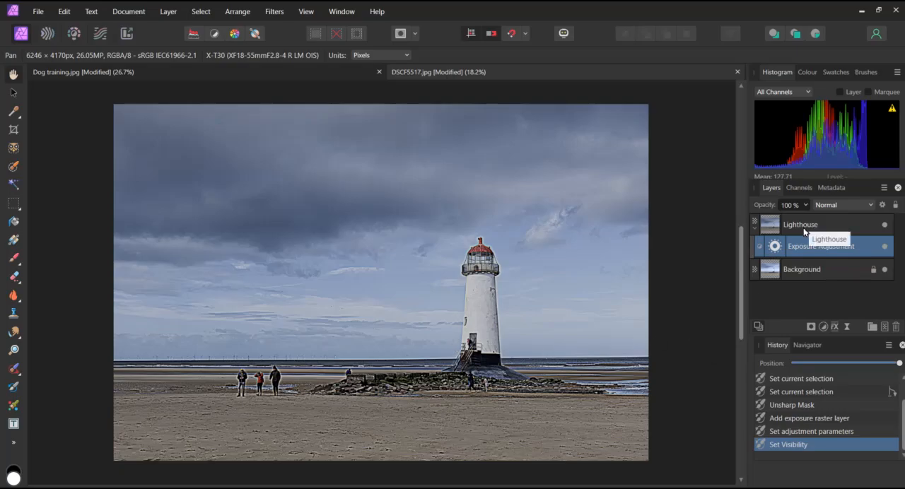
Revert the history to before the destructive Unsharp Mask and add a live Unsharp Mask to Lighthouse with radius 28.7 px and factor 4
click(784, 392)
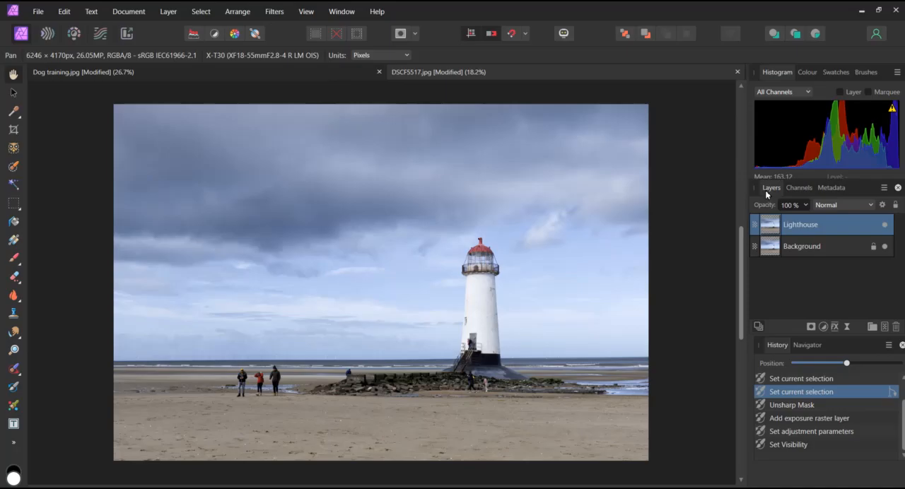
click(847, 327)
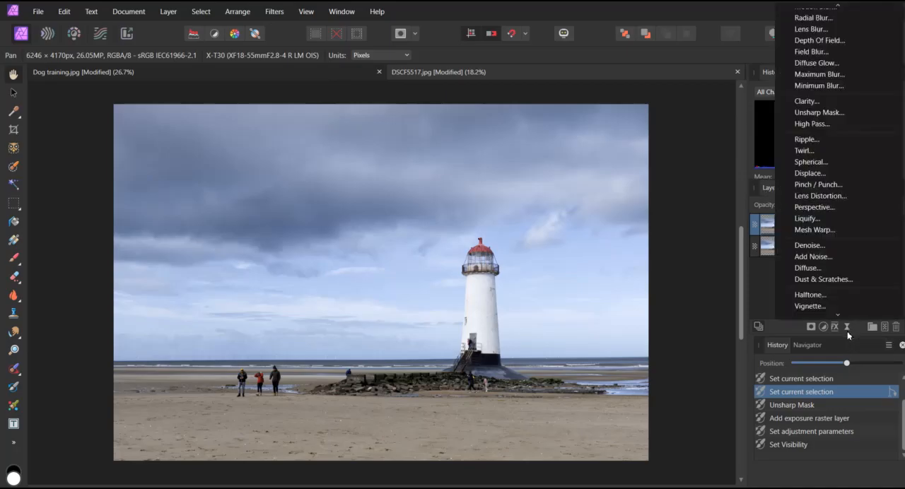
click(832, 116)
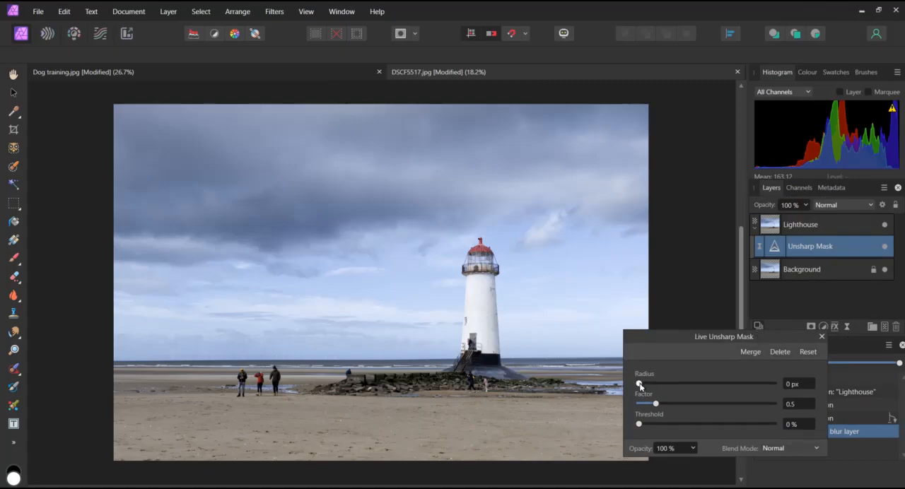
drag(640, 386, 712, 387)
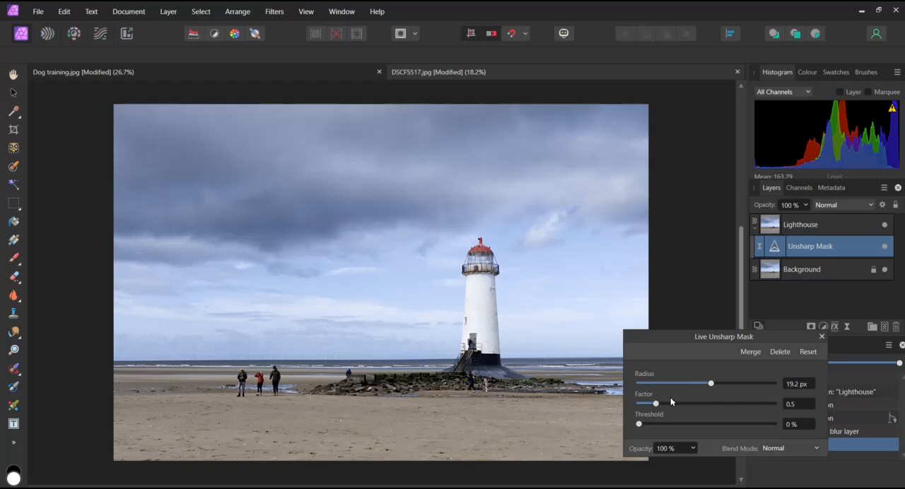
drag(657, 404, 774, 405)
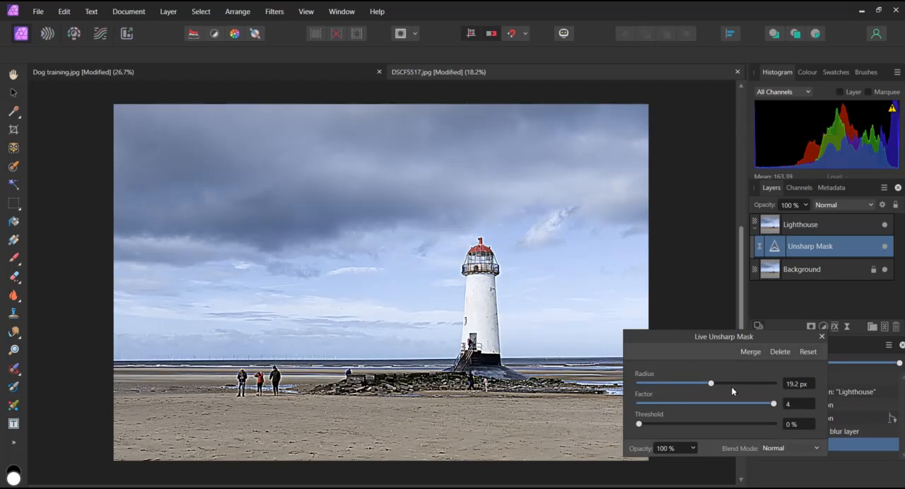
drag(713, 387, 727, 389)
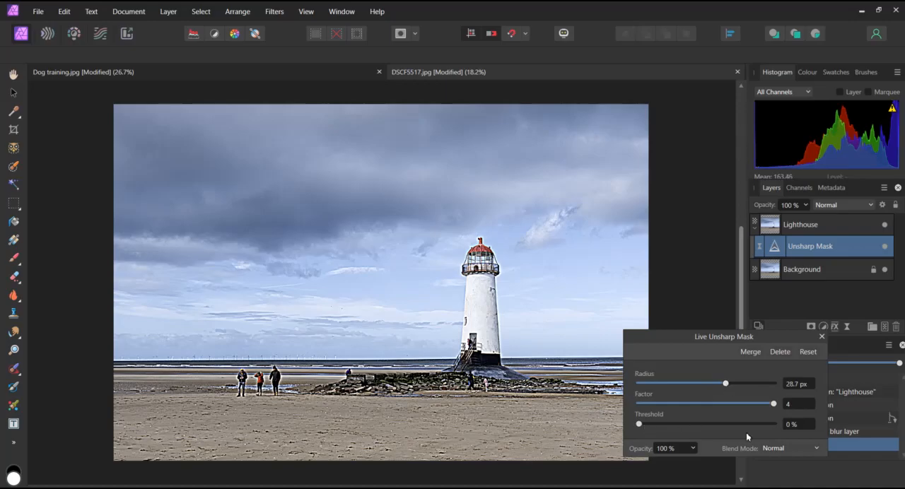
click(820, 337)
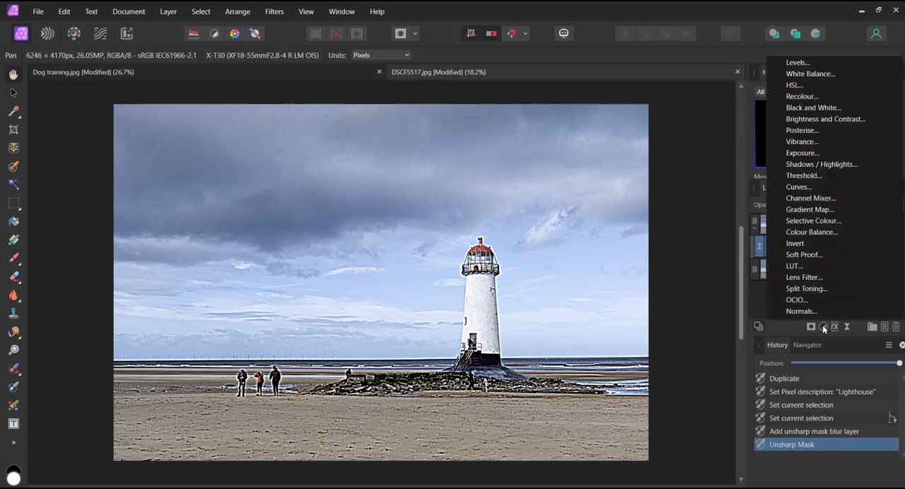
Add an Exposure adjustment above the Lighthouse layer and lower the exposure to about -0.985
click(823, 326)
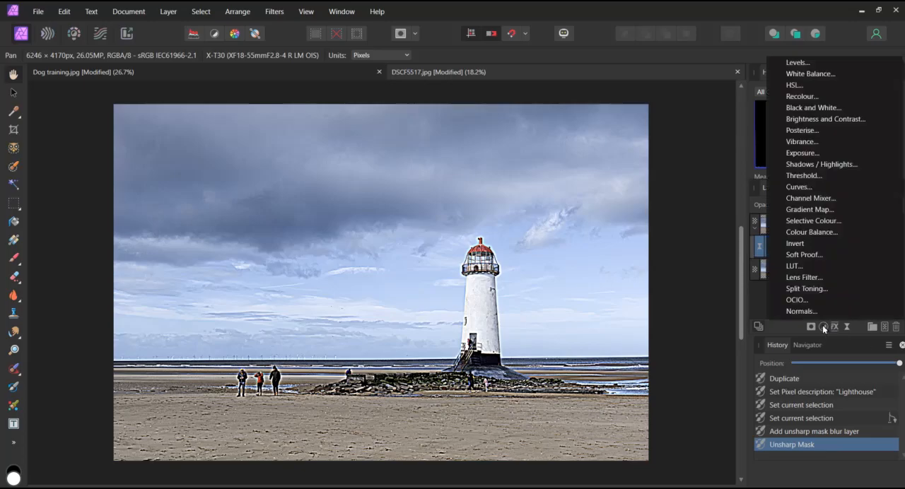
click(804, 154)
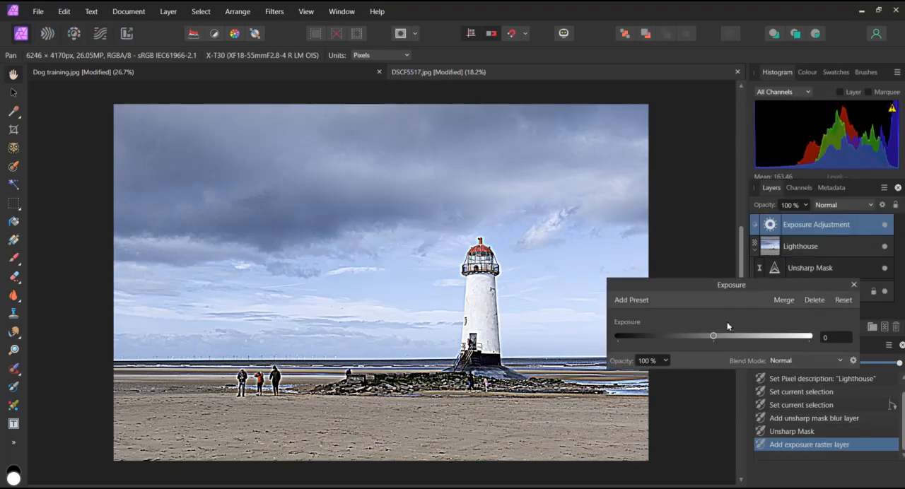
mouse_move(714, 335)
mouse_down()
mouse_move(729, 338)
mouse_move(711, 340)
mouse_up()
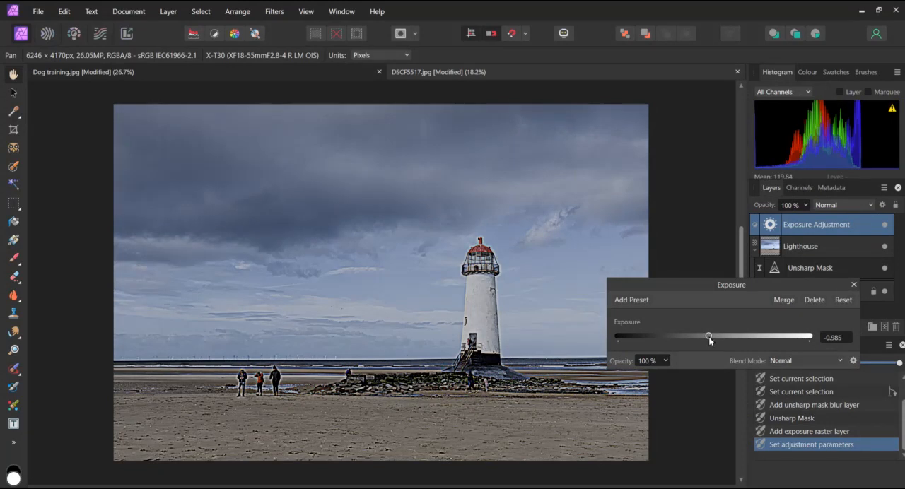
click(853, 286)
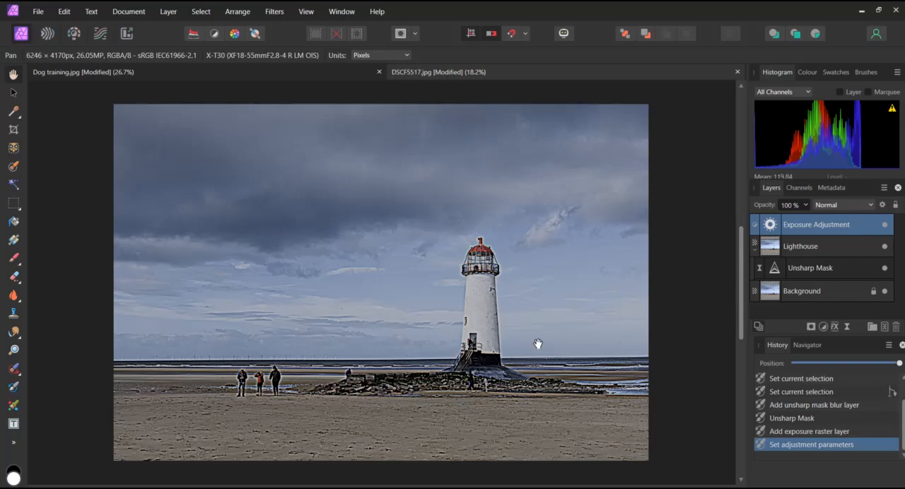
Reopen the live Unsharp Mask settings and reduce the radius to about 3.6 px
click(775, 269)
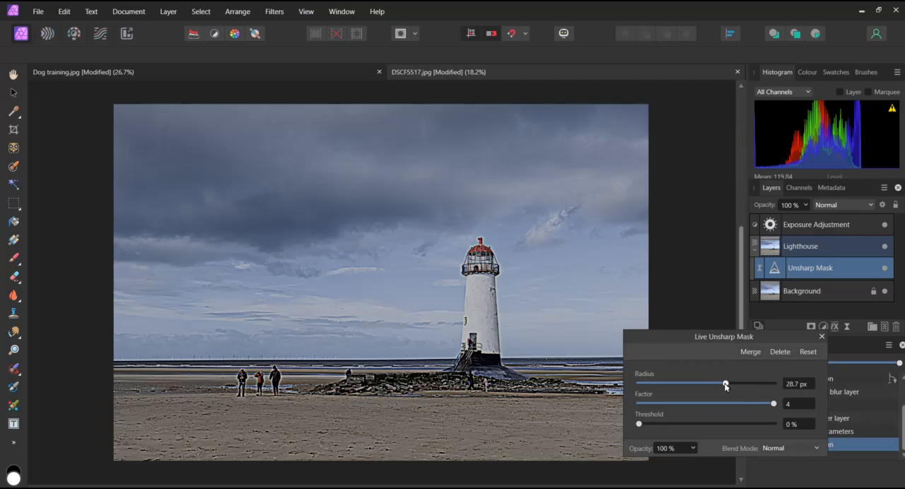
drag(725, 385, 677, 384)
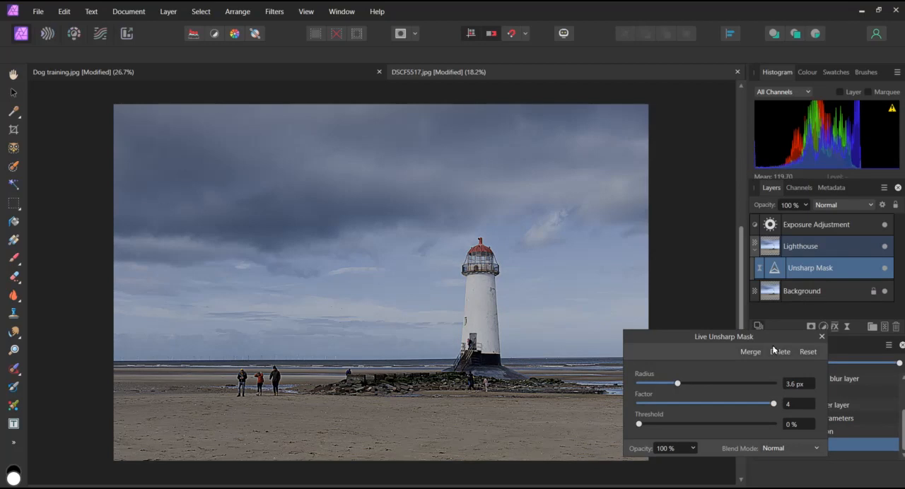
click(820, 337)
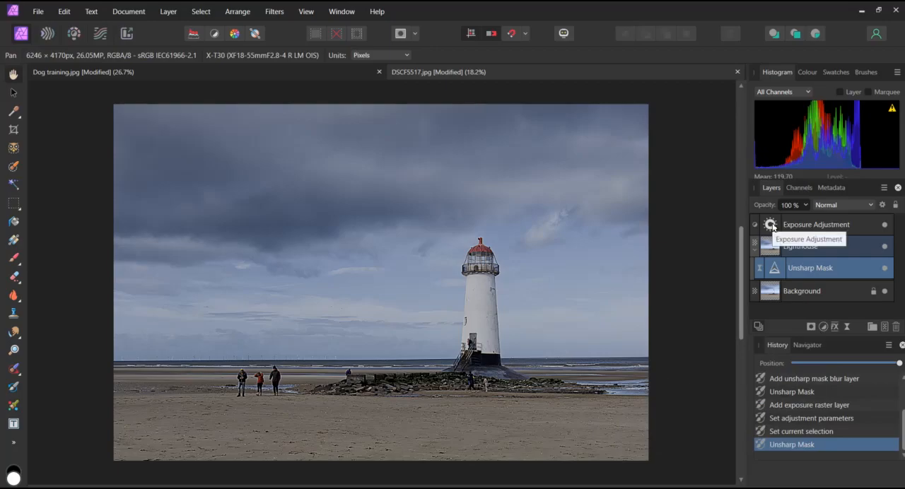
Review the Exposure adjustment's settings and compare the photo with the live Unsharp Mask hidden and shown
double_click(771, 224)
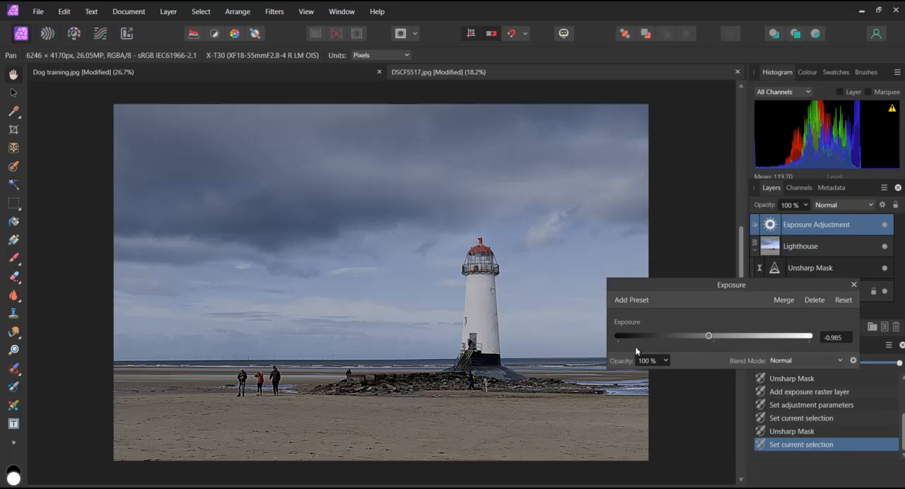
click(854, 285)
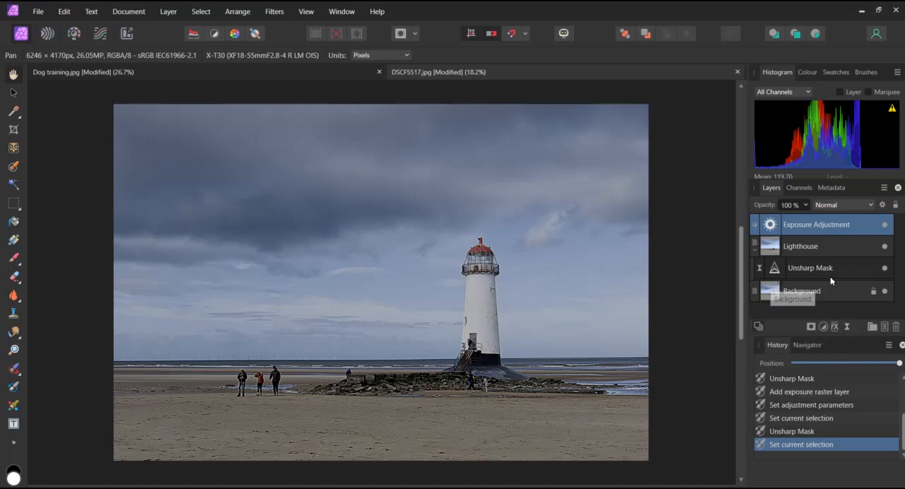
click(885, 270)
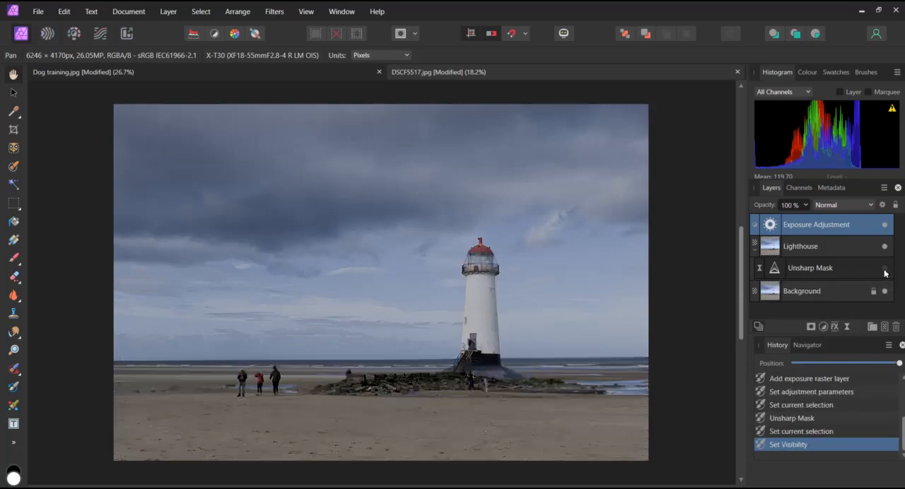
click(884, 270)
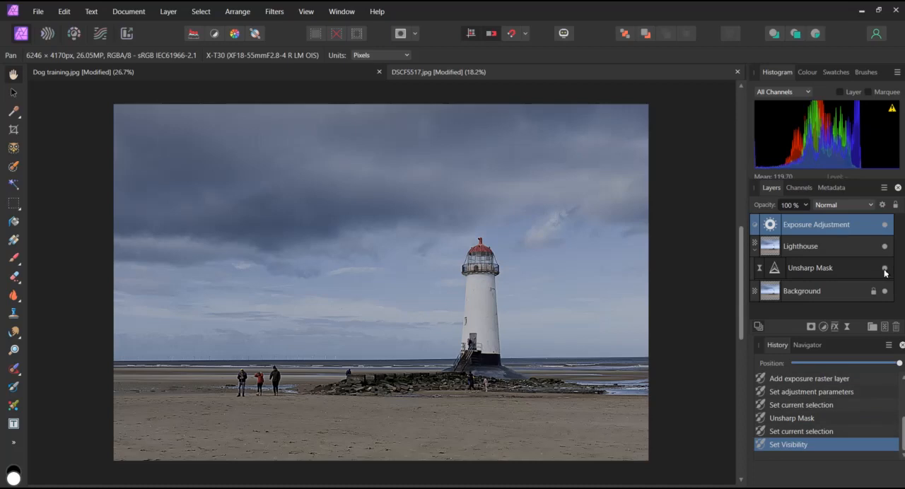
Review the live Unsharp Mask settings, delete the filter from the Lighthouse layer, and restore it through the history
double_click(774, 270)
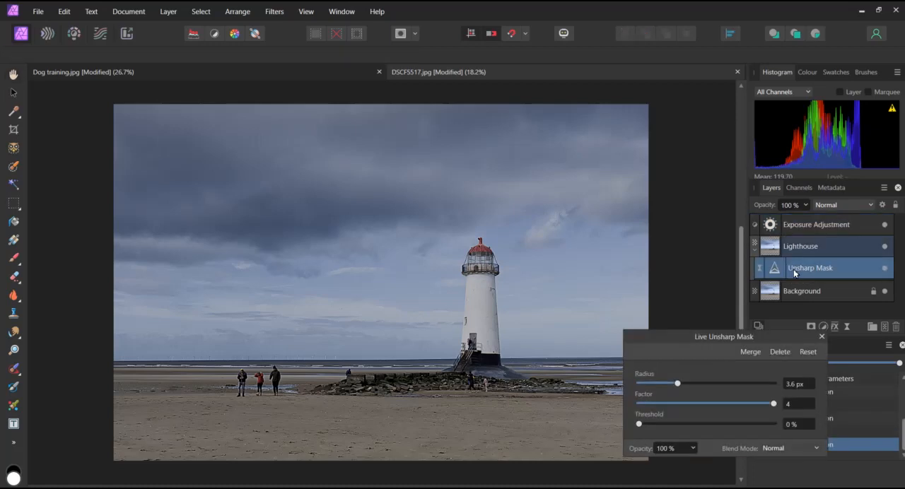
click(822, 338)
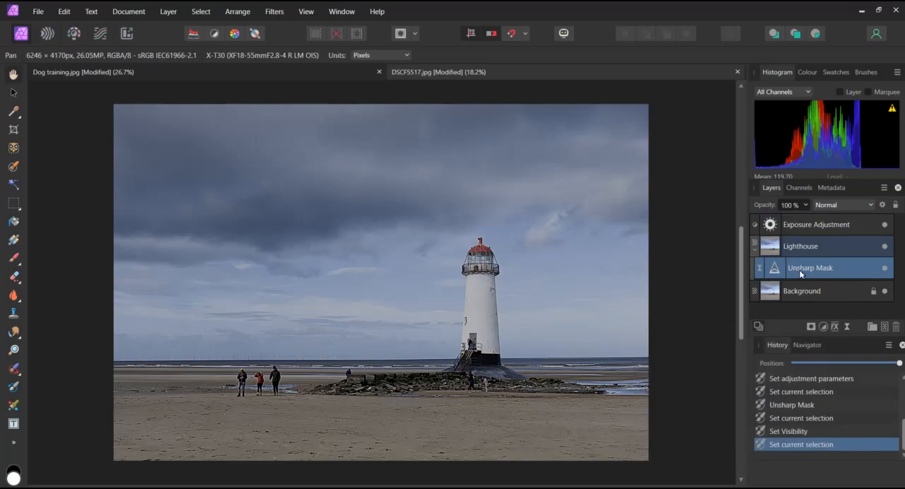
click(895, 327)
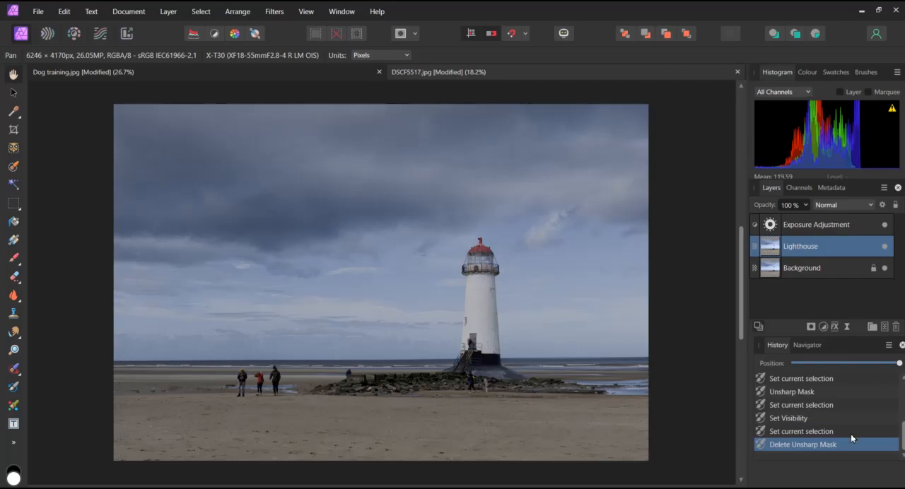
click(802, 433)
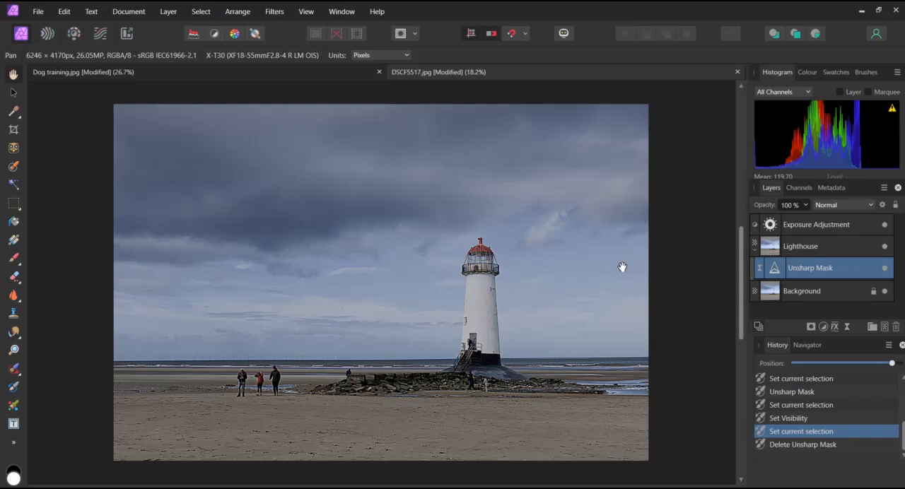
Add a White Balance adjustment and set the white balance to about 20% and the tint to 9%
click(823, 328)
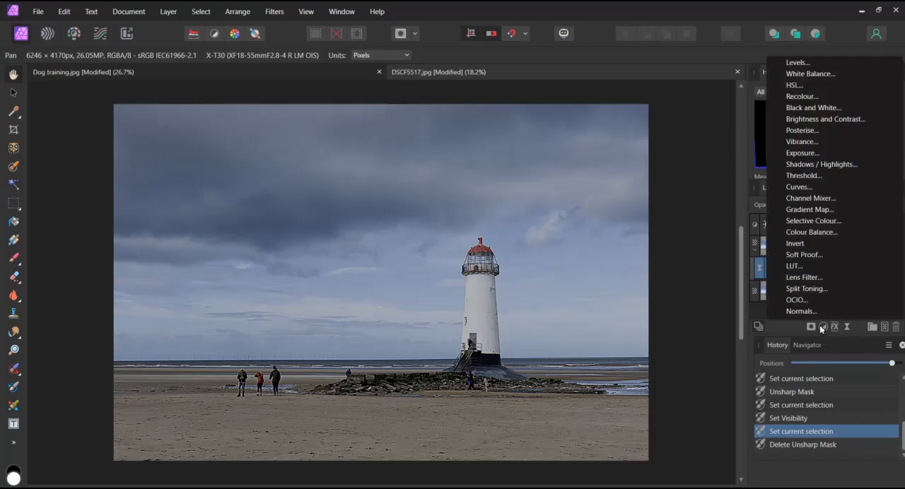
click(812, 75)
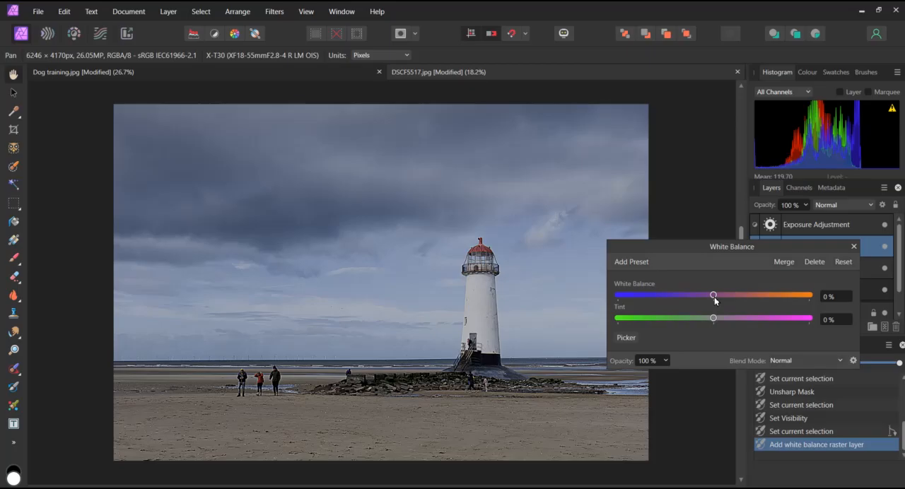
drag(714, 301, 725, 302)
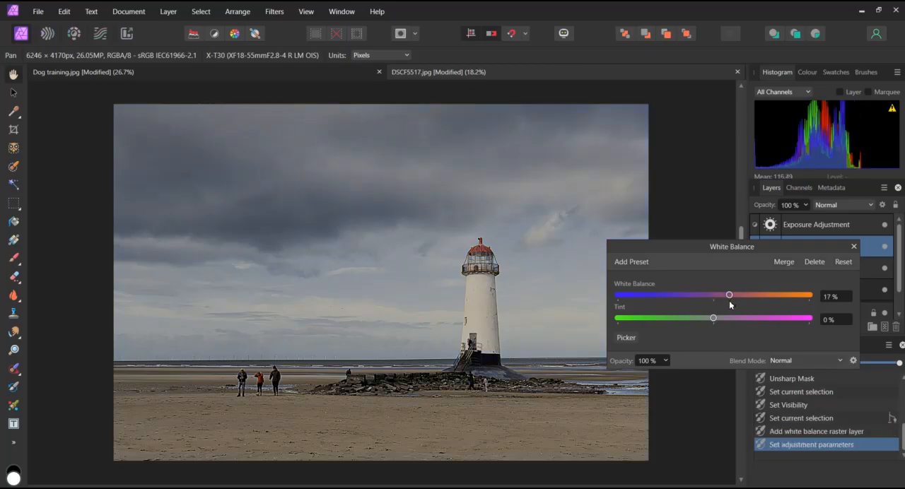
drag(729, 301, 733, 300)
drag(714, 321, 721, 326)
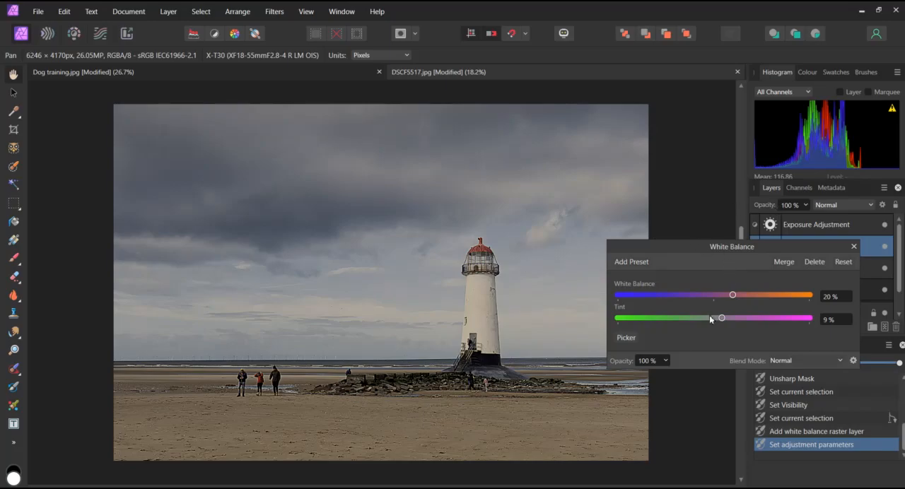
Lower the White Balance adjustment's opacity to about 81% and close its settings
click(666, 363)
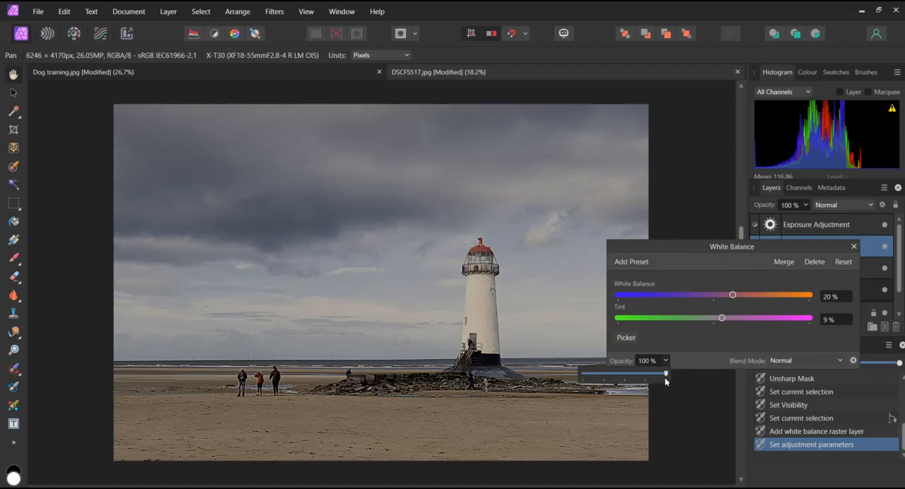
mouse_move(665, 378)
mouse_down()
mouse_move(568, 371)
mouse_move(664, 378)
mouse_up()
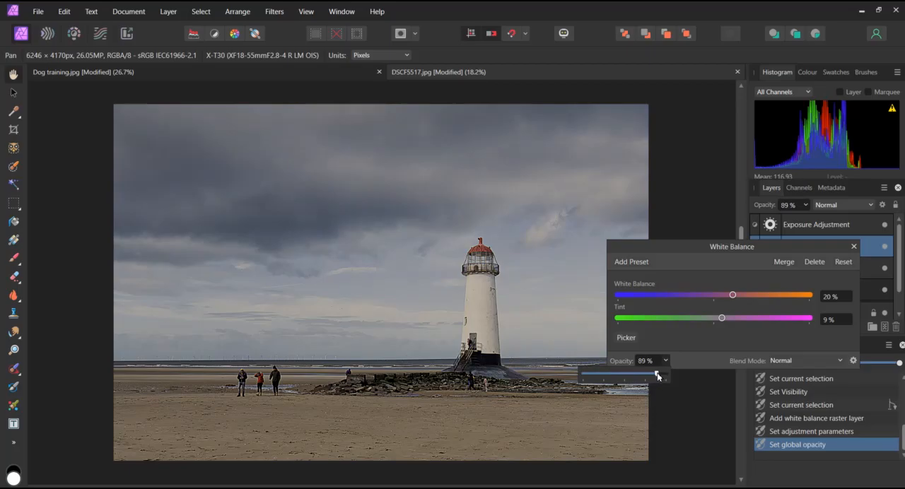
drag(657, 375, 650, 373)
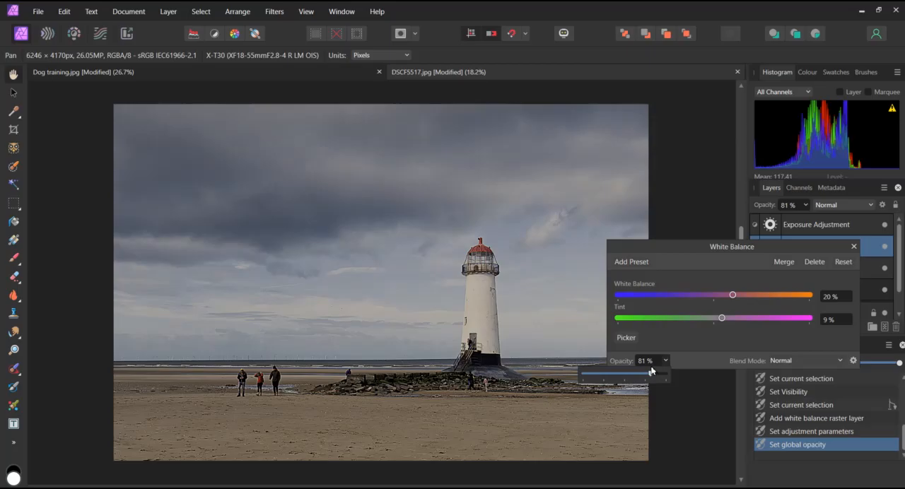
click(853, 248)
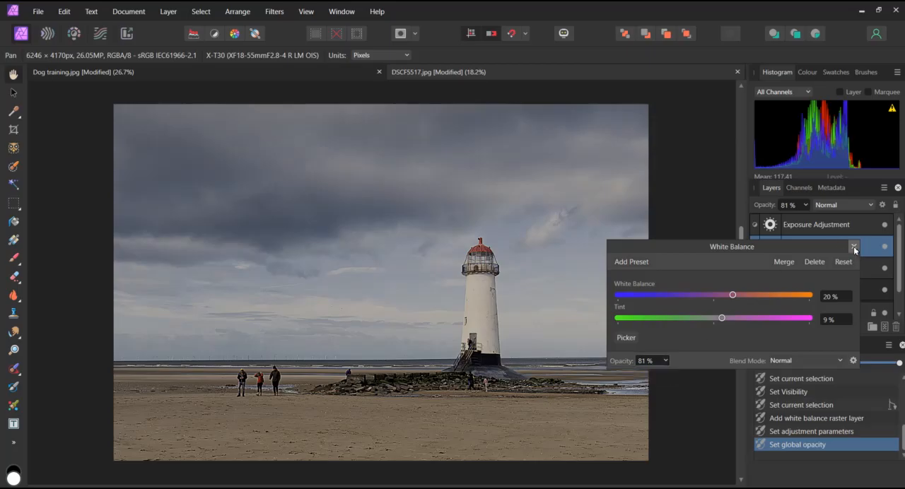
click(854, 247)
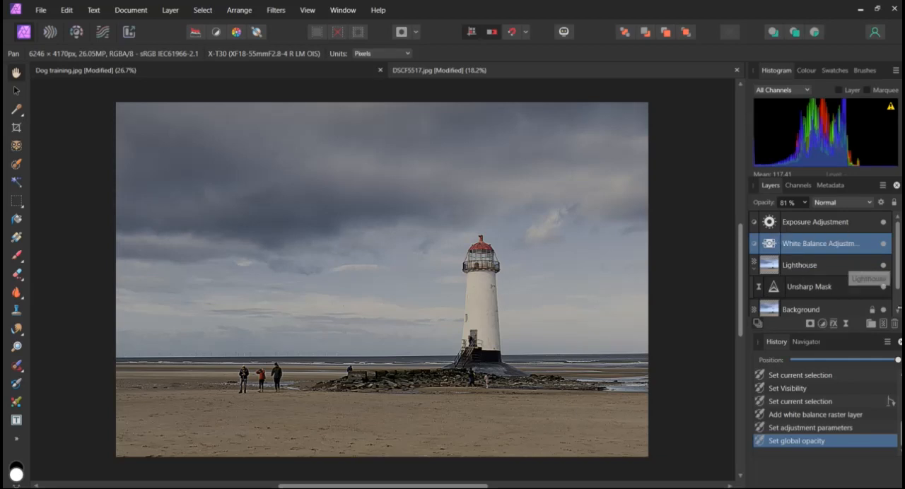
Delete the White Balance and Exposure adjustments, keeping the Lighthouse layer with its live Unsharp Mask
click(893, 323)
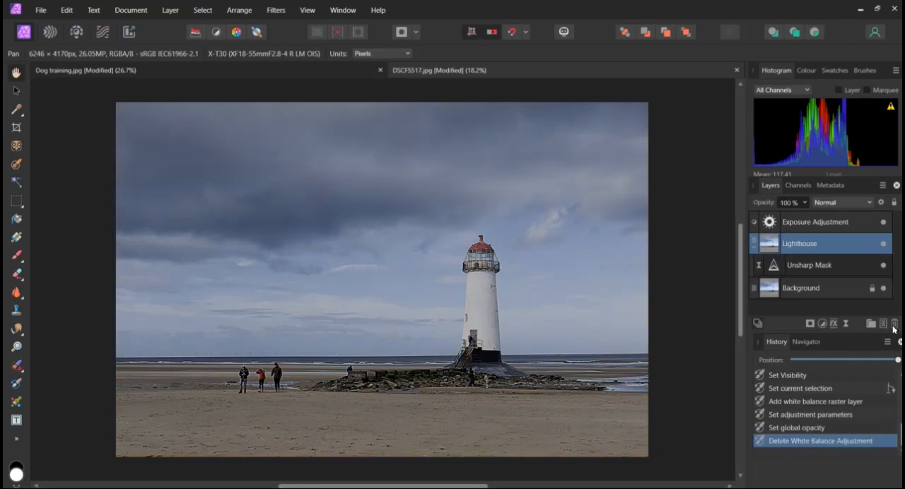
double_click(770, 223)
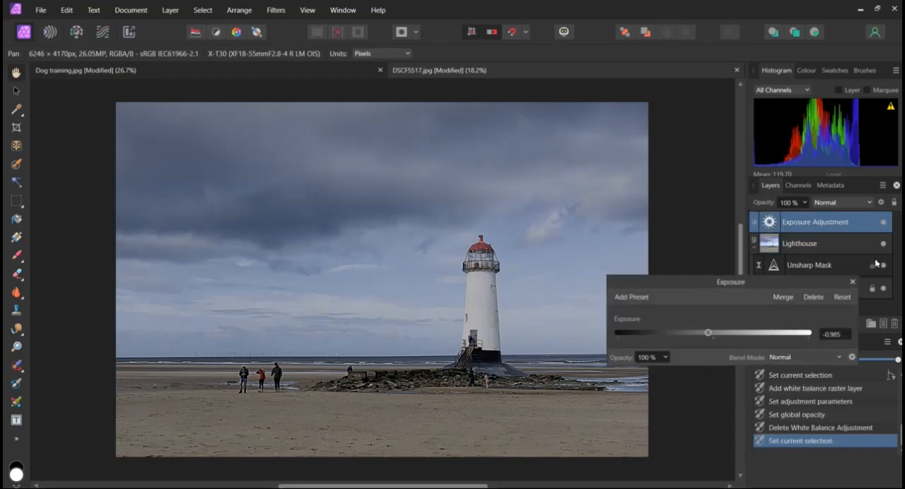
click(894, 325)
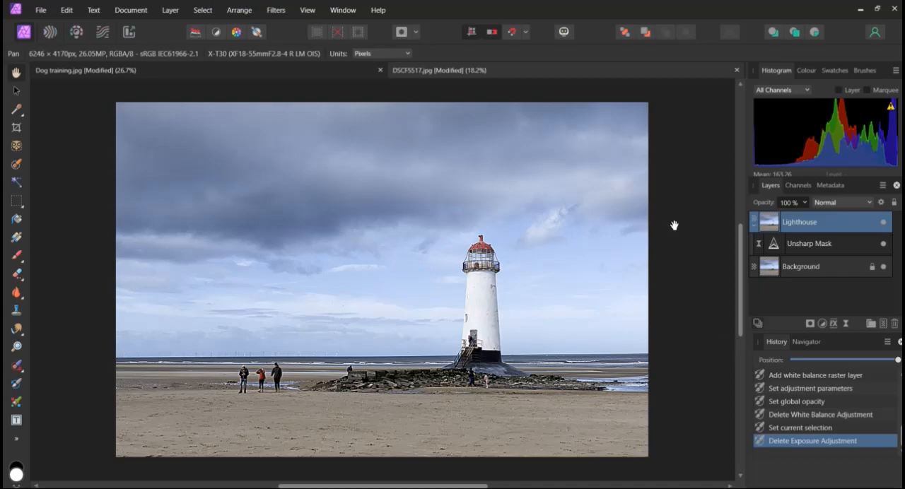
Show the adjustment presets and apply the Warm White Balance preset to the Lighthouse layer
click(343, 10)
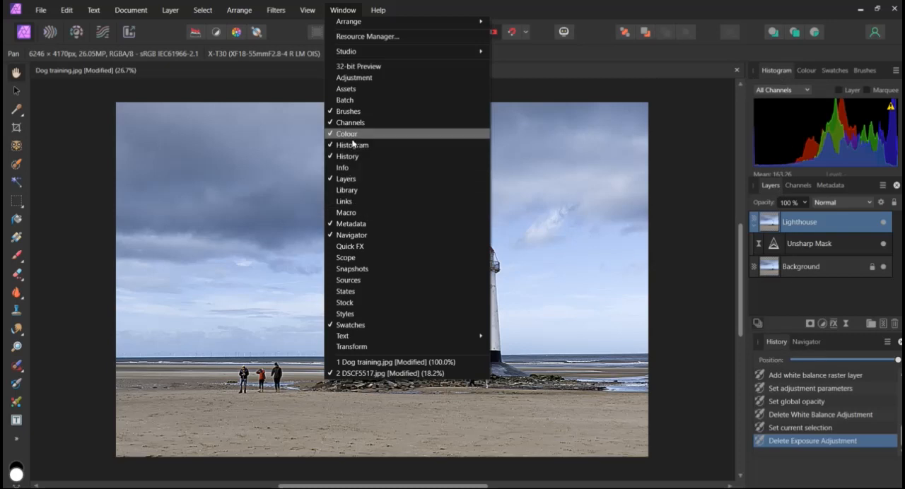
click(351, 78)
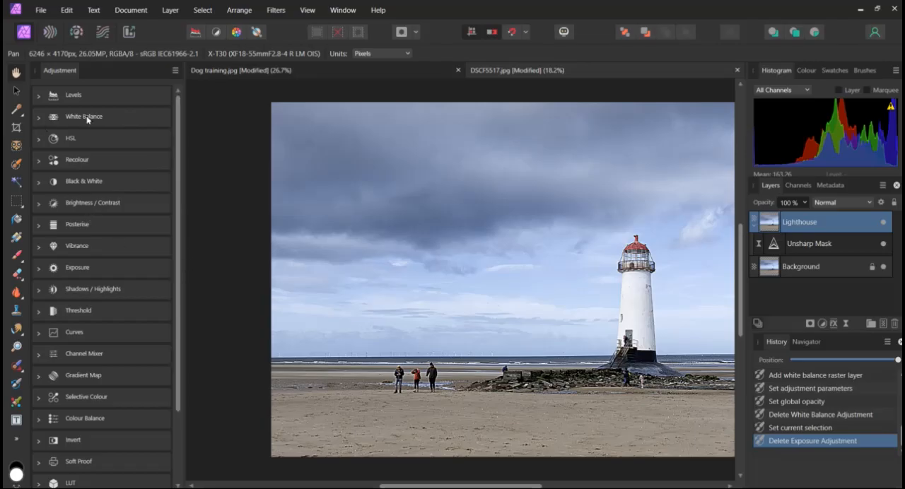
click(39, 119)
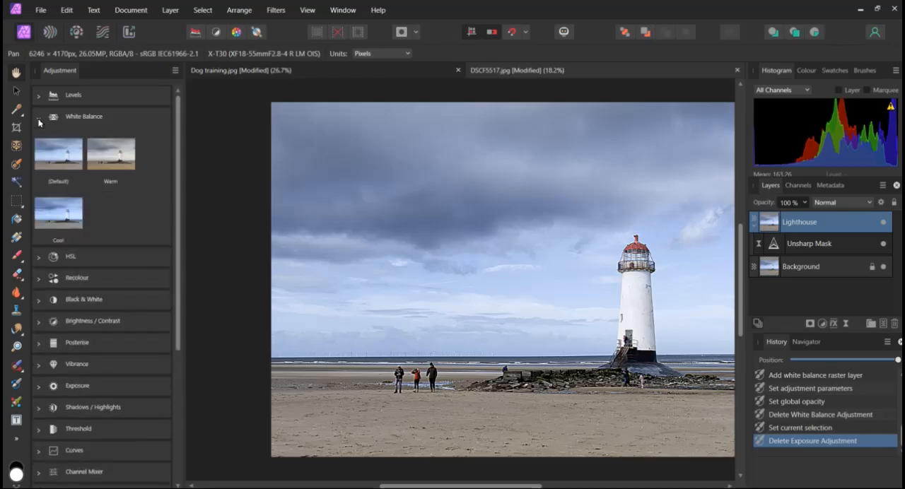
click(113, 162)
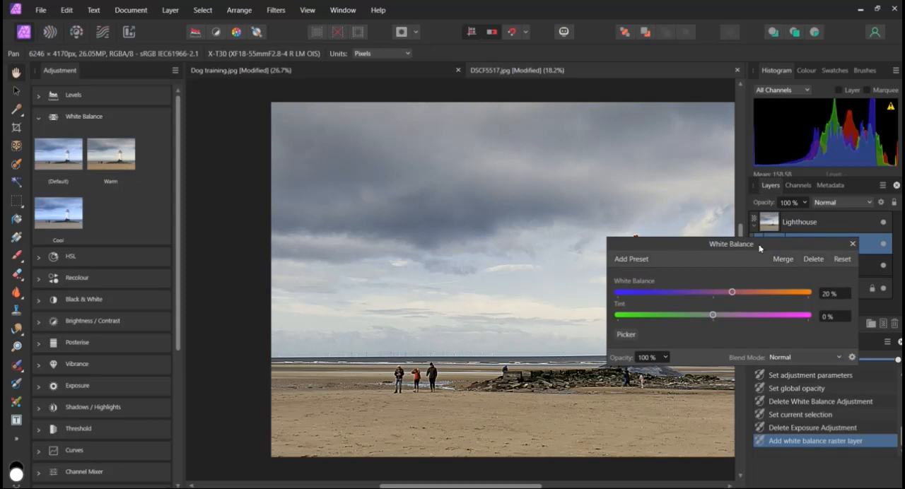
Set the new White Balance adjustment's white balance to about 27% and its tint to about 48%
drag(768, 243, 843, 139)
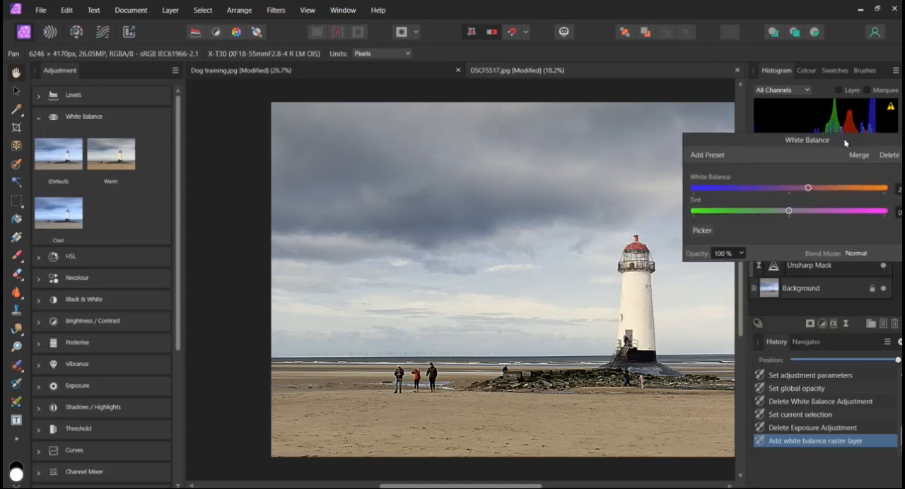
drag(808, 190, 881, 189)
drag(806, 190, 835, 214)
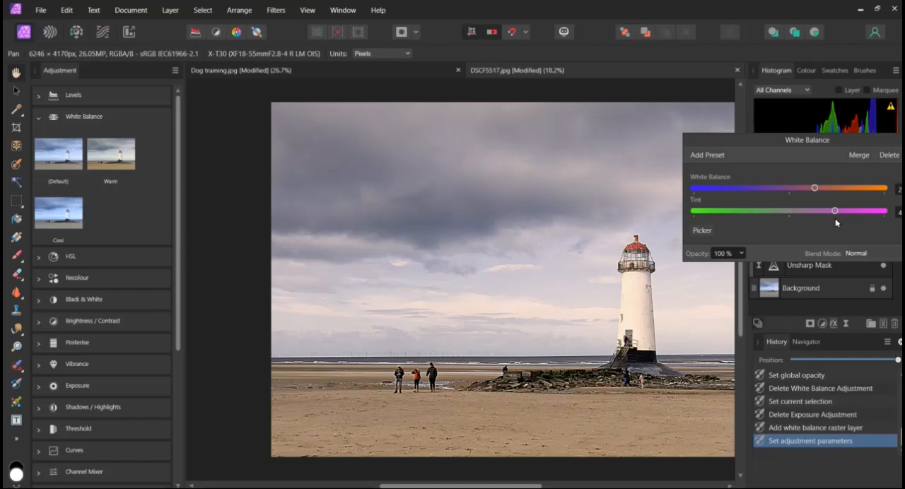
Save the White Balance settings as a preset named "Extreme warm" and close the adjustment's settings and preset list
click(708, 156)
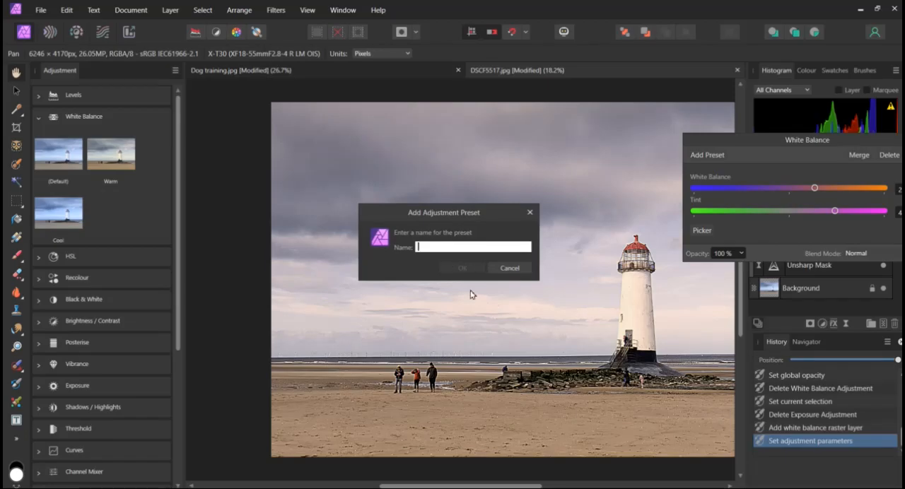
text(Exteme warm)
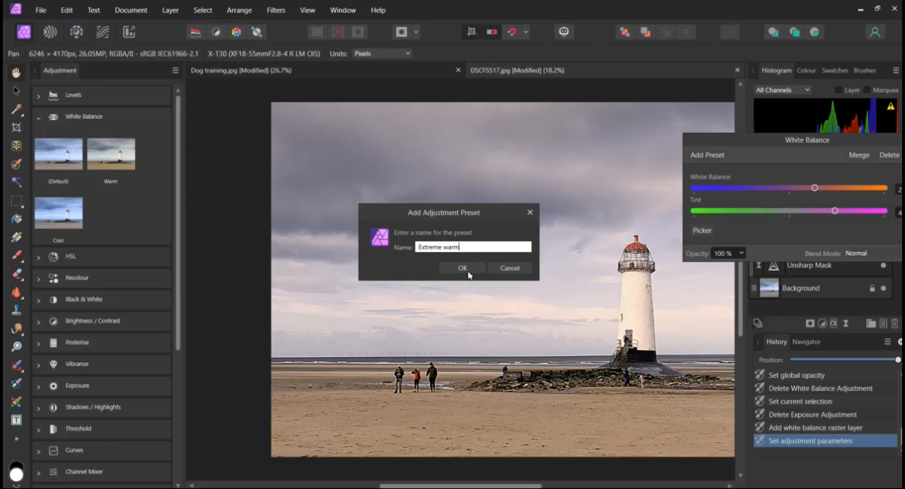
click(463, 268)
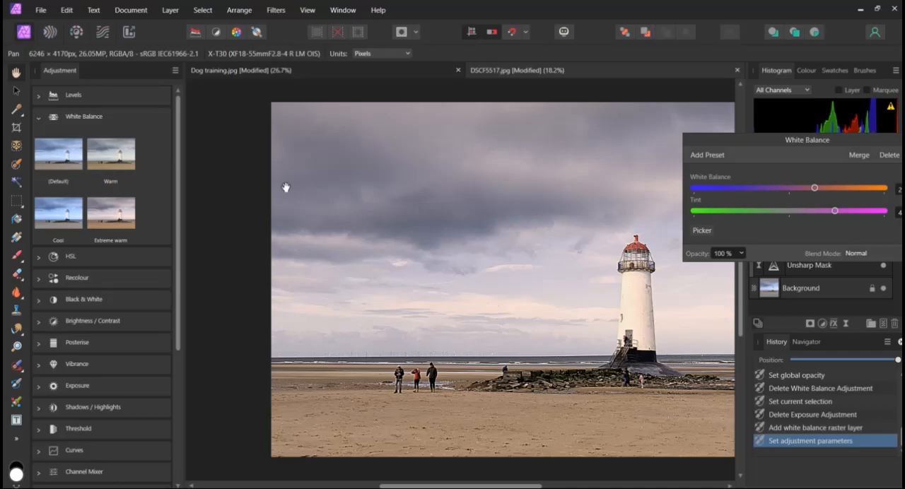
drag(729, 145, 594, 150)
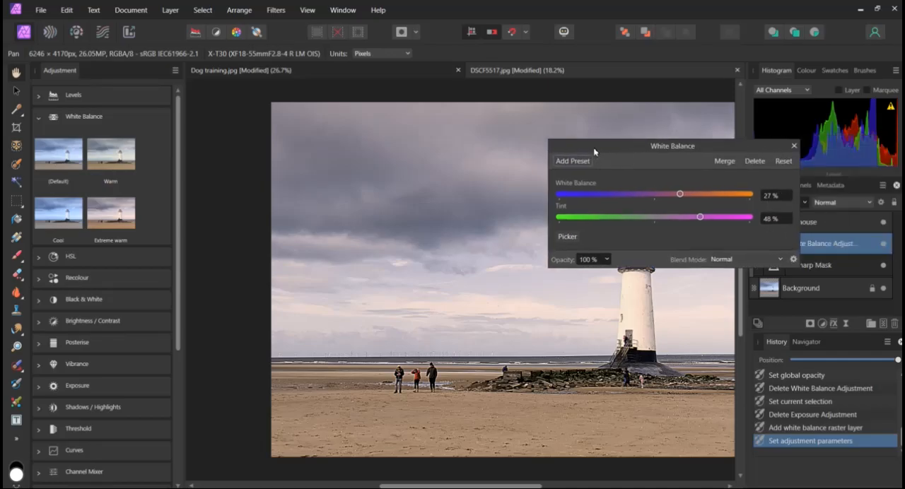
click(791, 145)
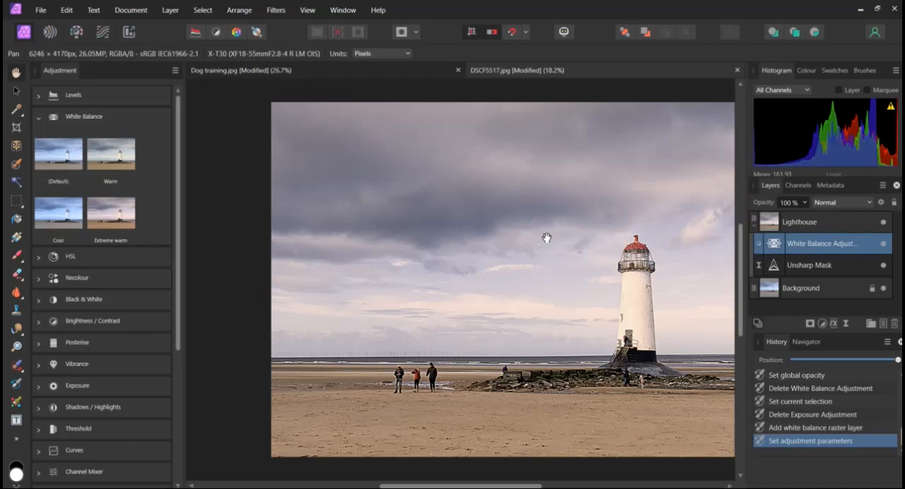
click(39, 121)
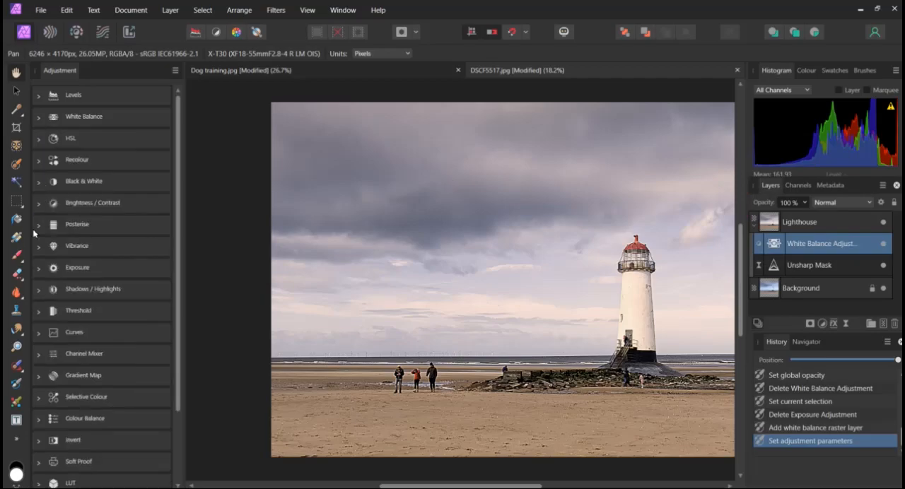
Add an Exposure adjustment from the -1 Stop preset, raise its exposure to about -0.394, and close its settings
click(39, 269)
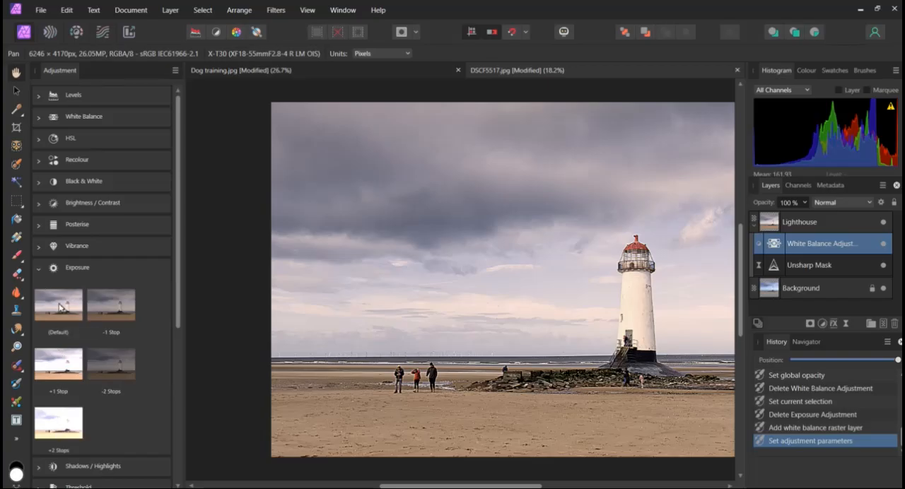
click(120, 303)
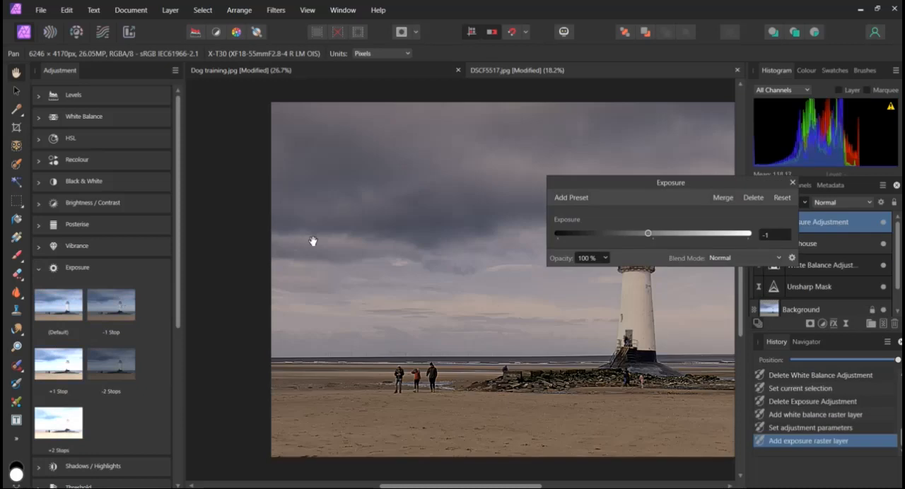
drag(683, 185, 818, 106)
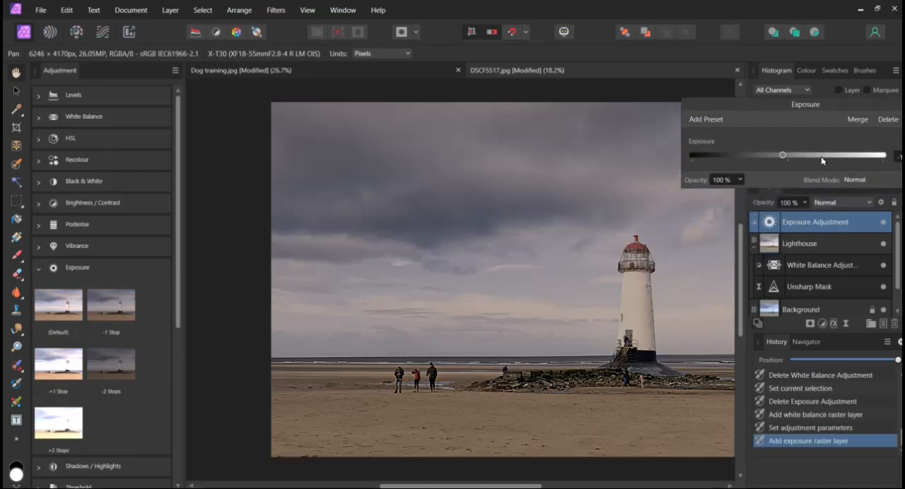
mouse_move(784, 160)
mouse_down()
mouse_move(764, 159)
mouse_move(802, 159)
mouse_move(784, 160)
mouse_up()
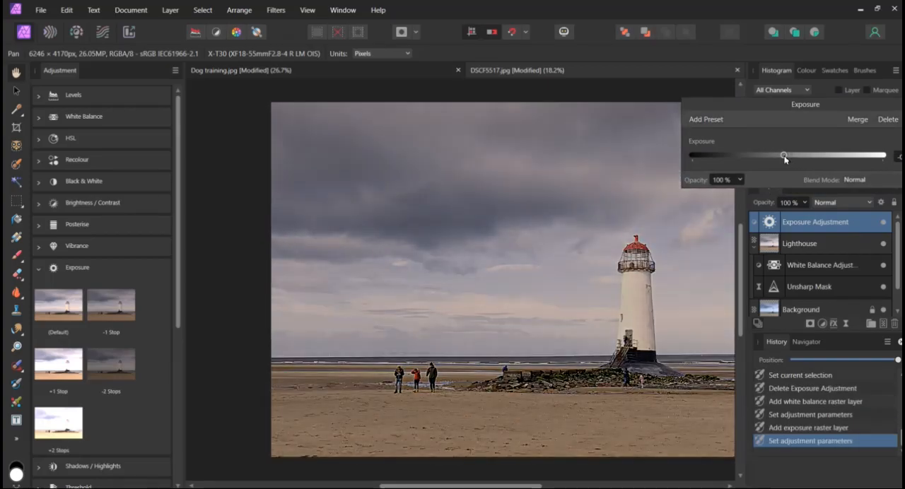
drag(785, 159, 786, 159)
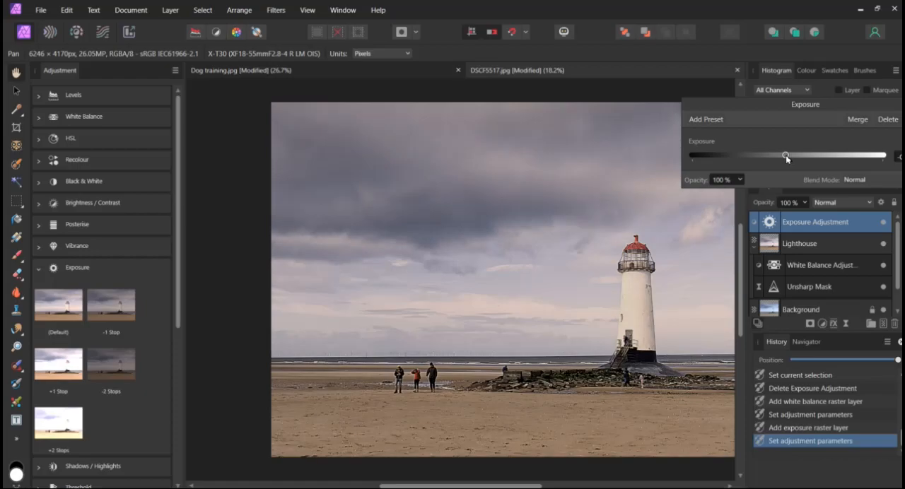
drag(775, 109, 715, 107)
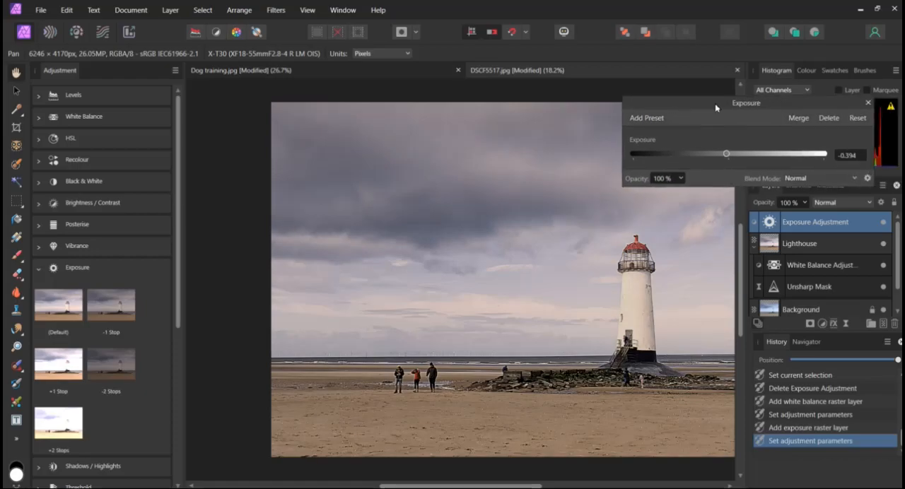
click(867, 103)
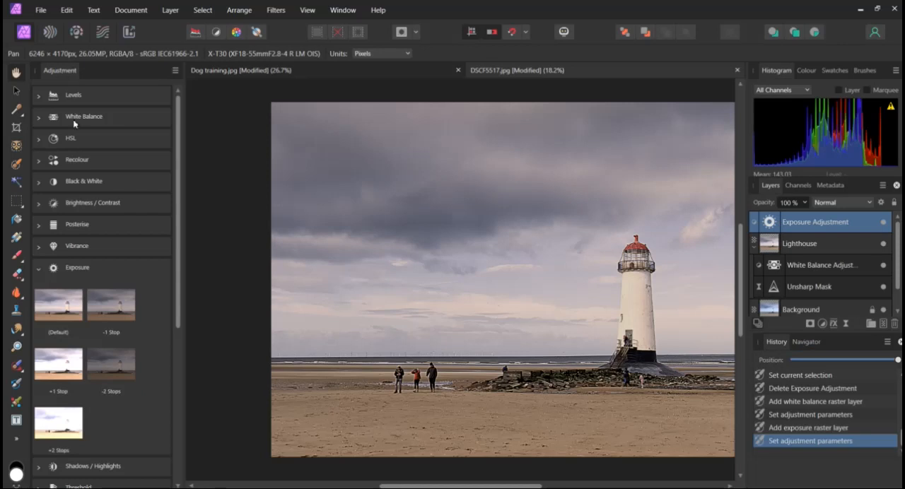
click(37, 269)
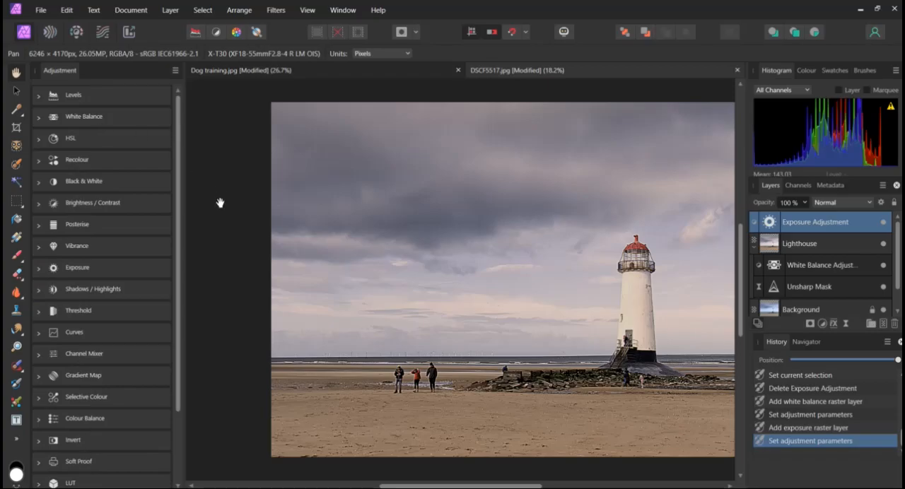
Reopen the White Balance adjustment under the Lighthouse layer, lower its tint to about 22%, and close its settings
drag(484, 221, 406, 221)
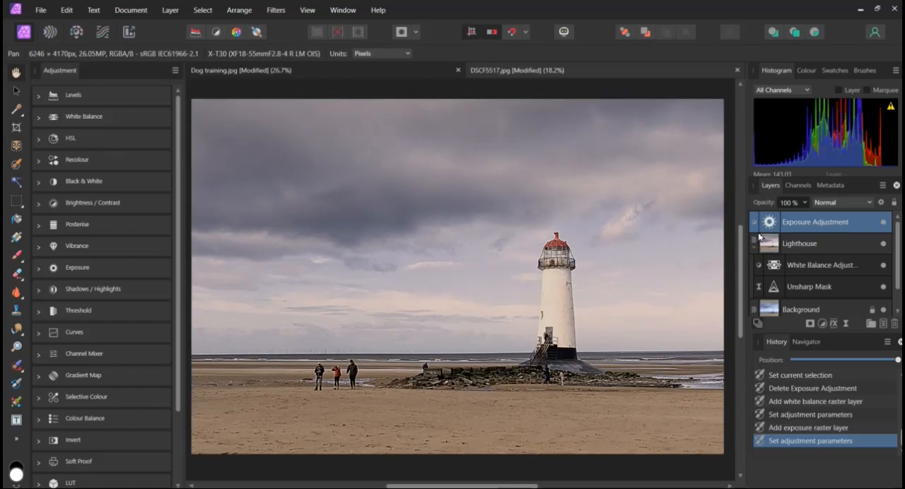
double_click(775, 267)
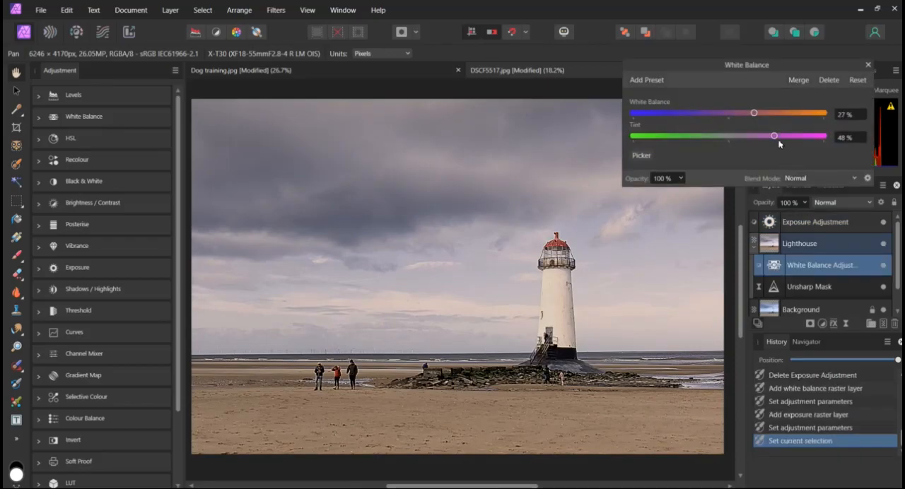
drag(775, 141, 750, 140)
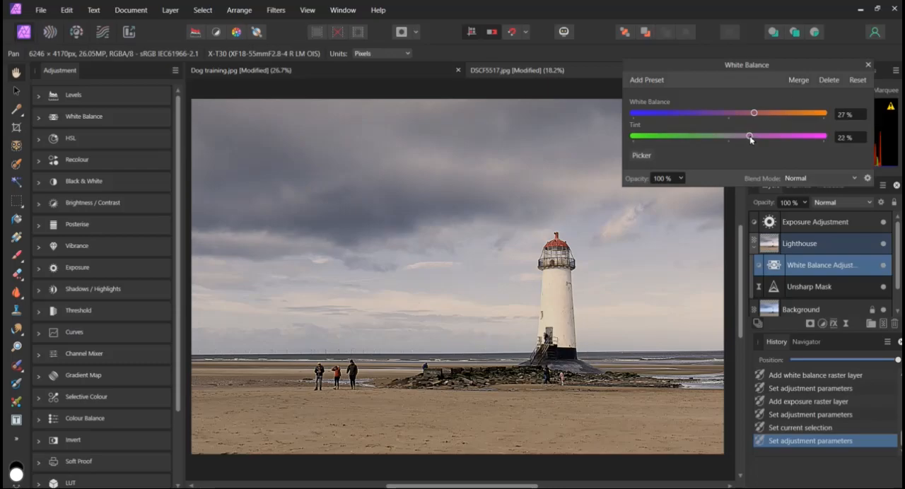
click(867, 65)
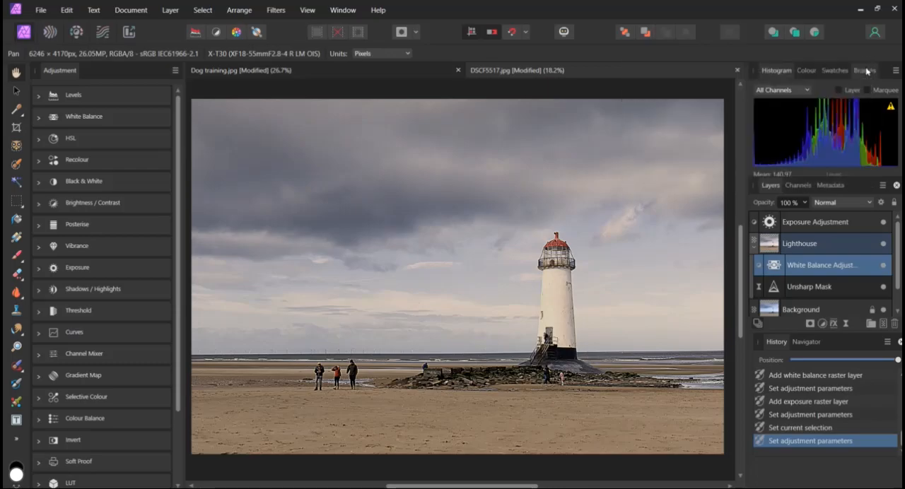